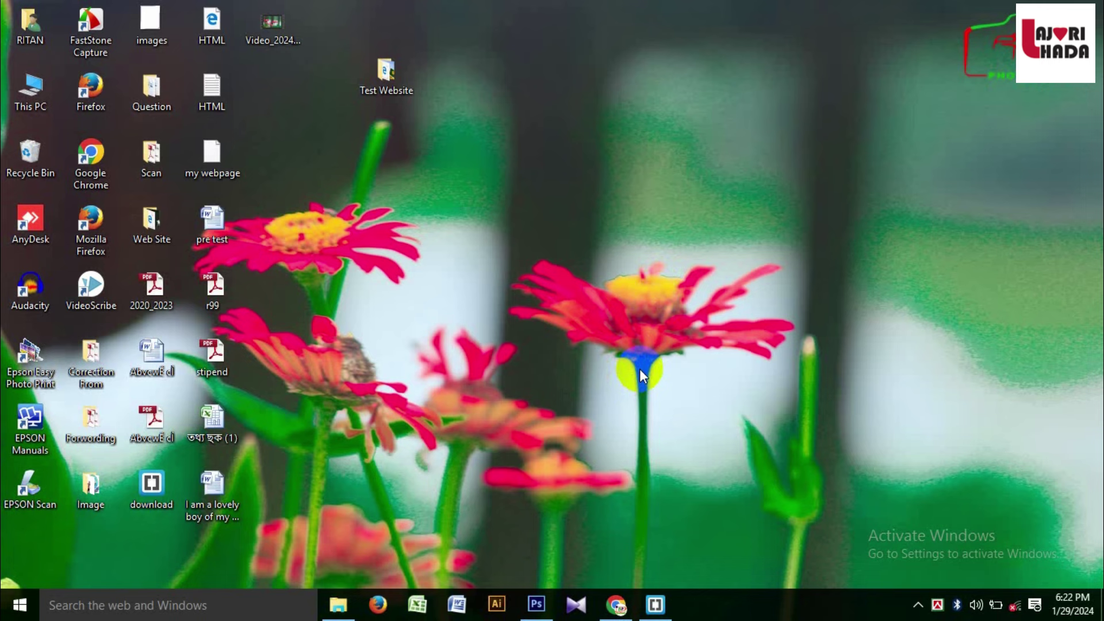
Launch Microsoft Word from the taskbar with a new blank document.
click(458, 604)
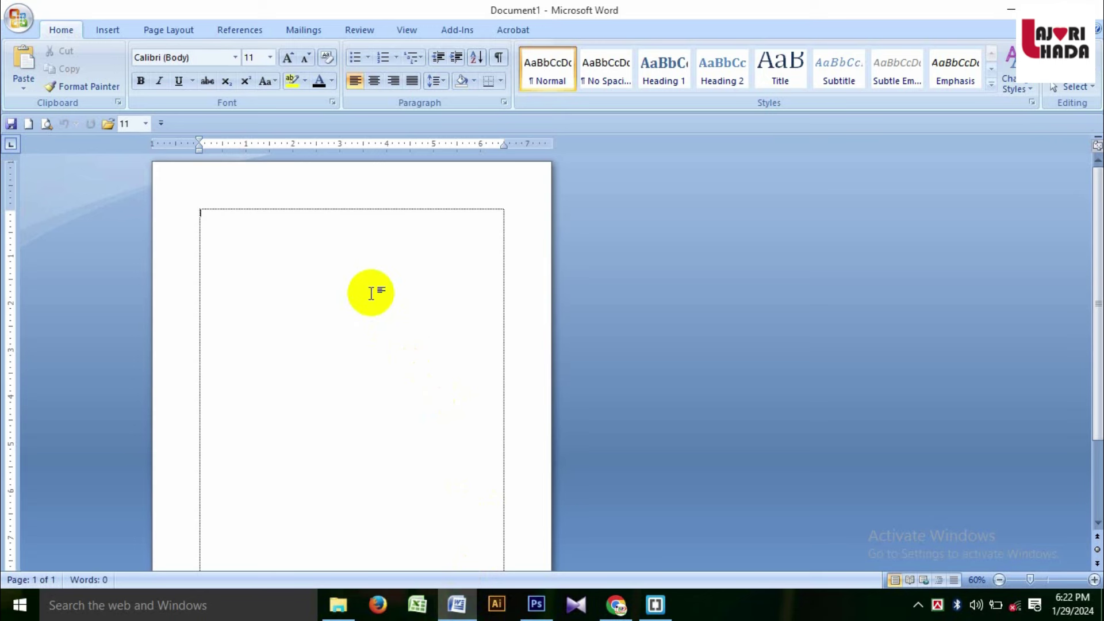
click(168, 29)
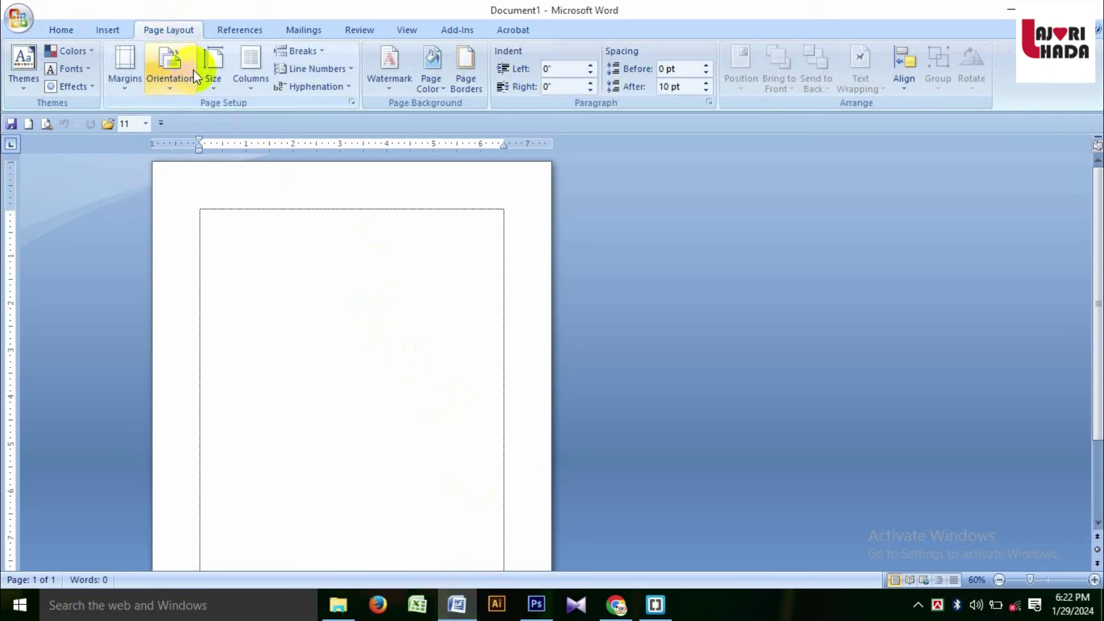
Switch between Home and Page Layout, then open the Page Layout Columns dropdown.
click(68, 31)
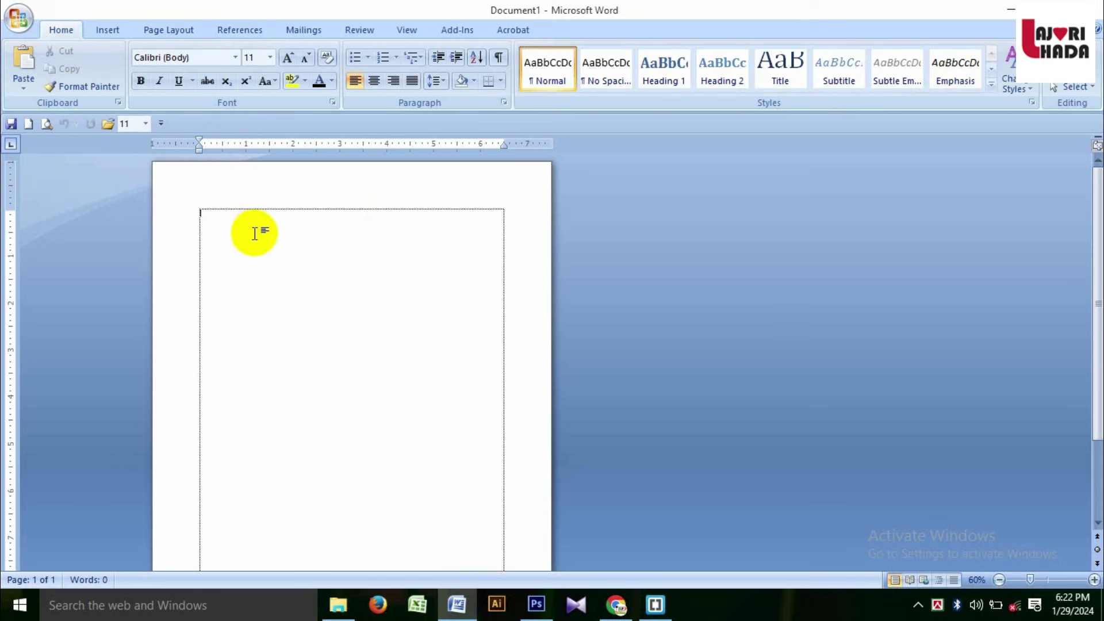
click(193, 29)
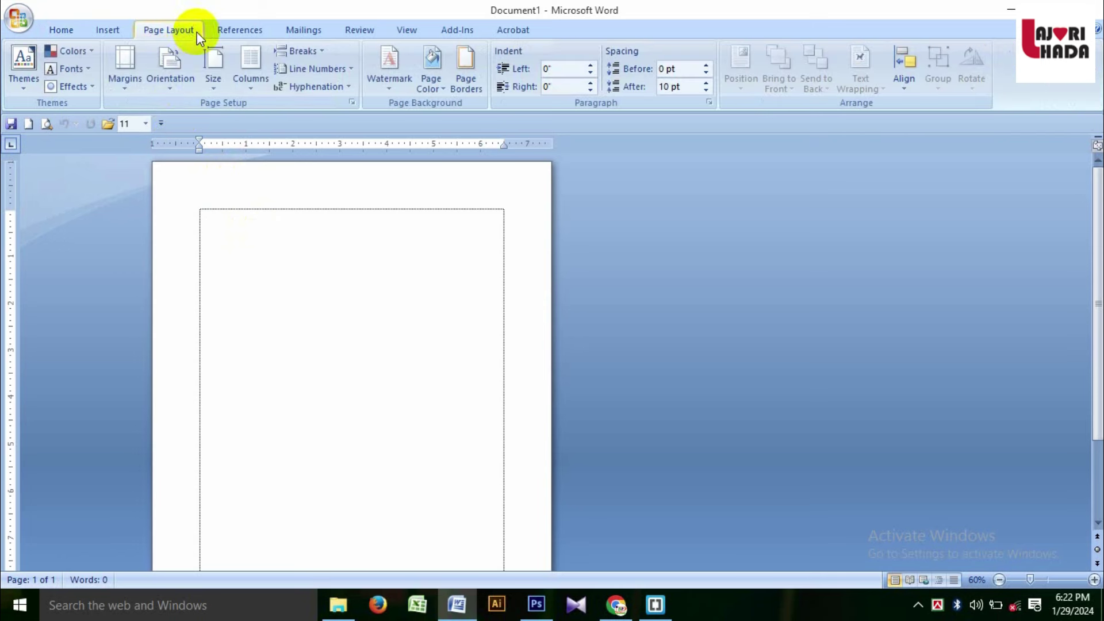
click(72, 29)
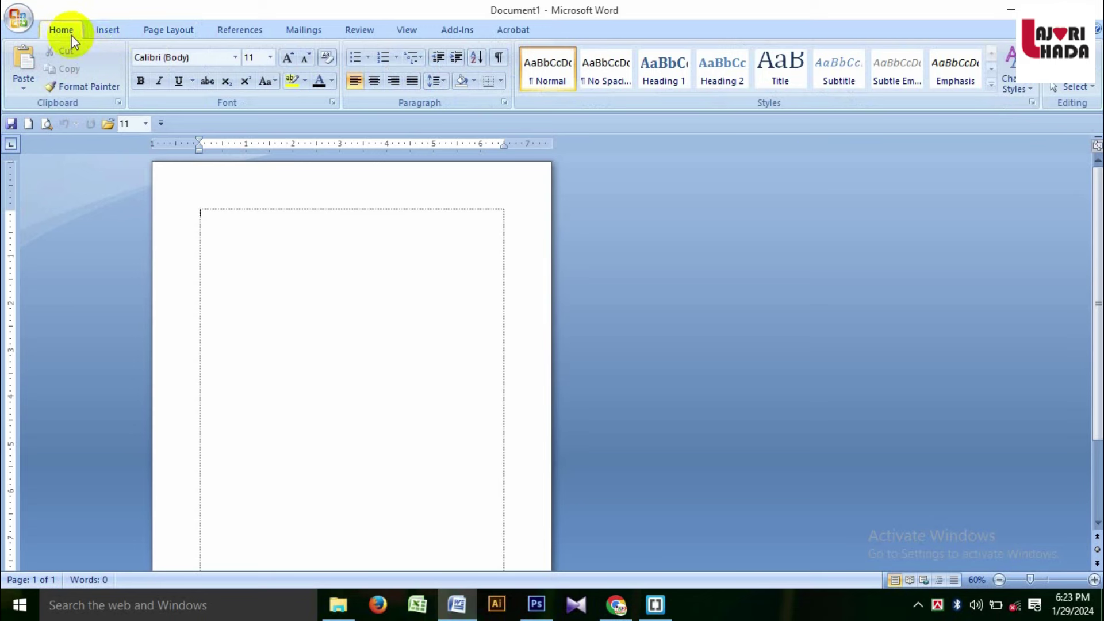
click(181, 28)
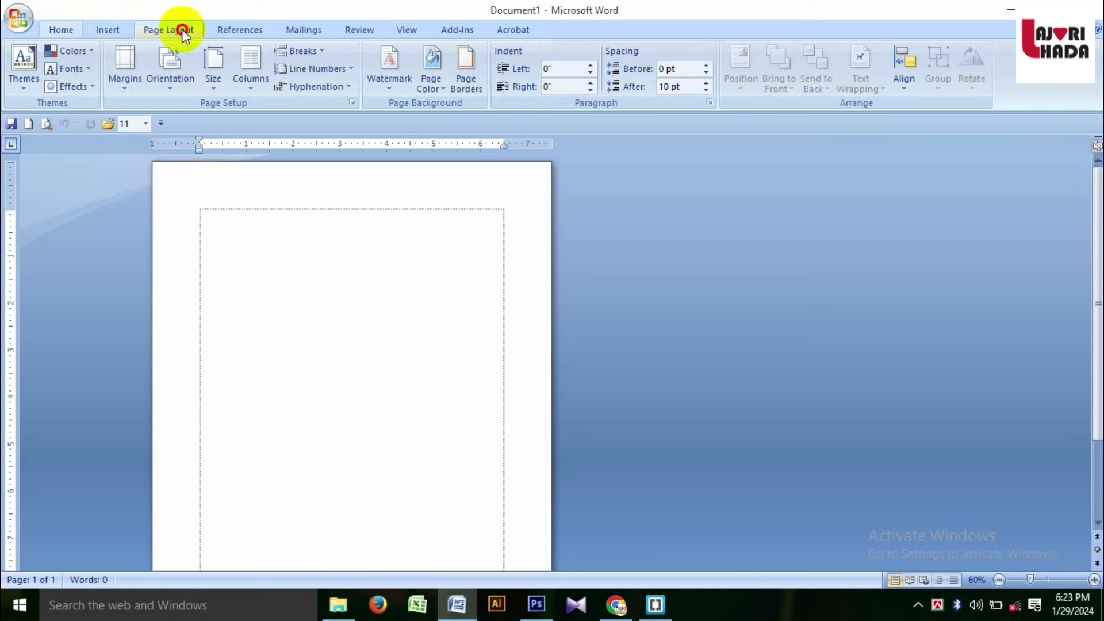
click(257, 60)
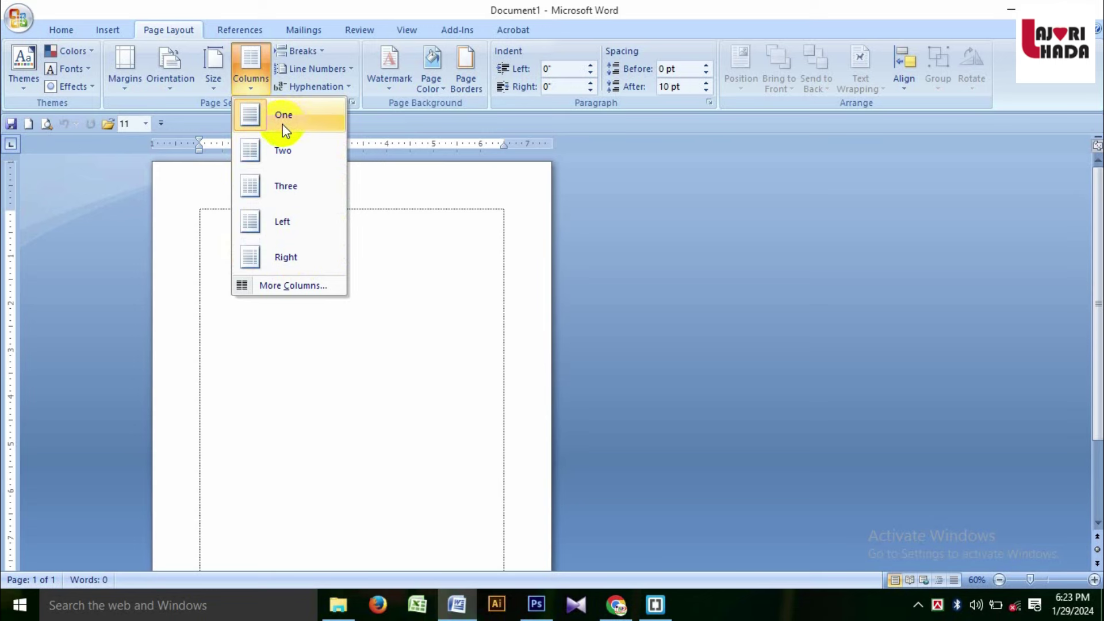
Try the Two, Three, Left and Right column presets in turn, ending on Right.
click(279, 150)
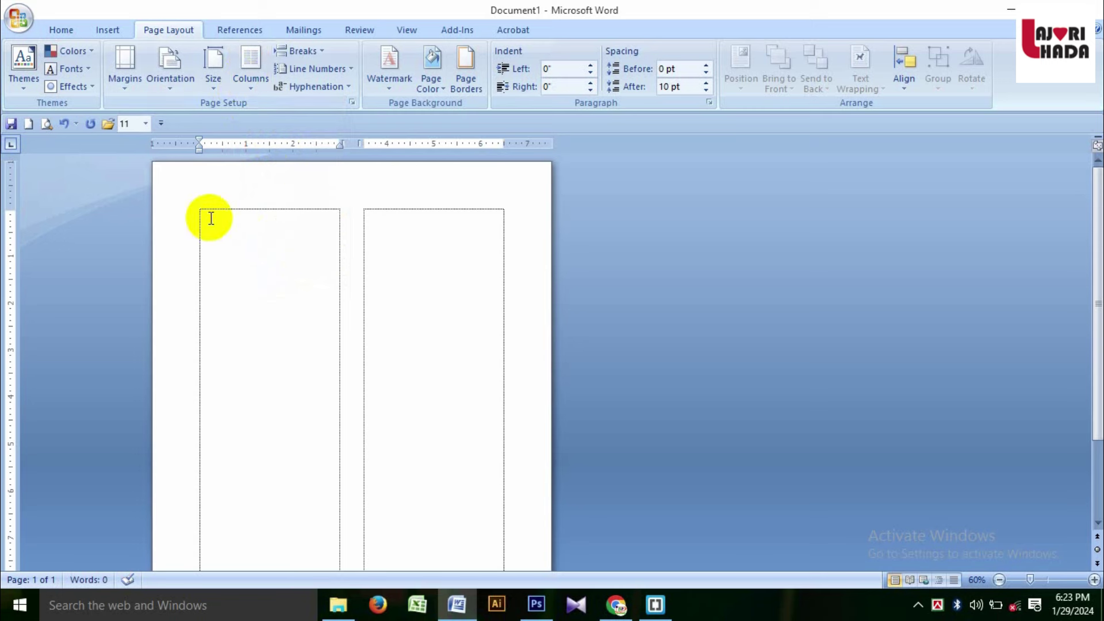
click(249, 74)
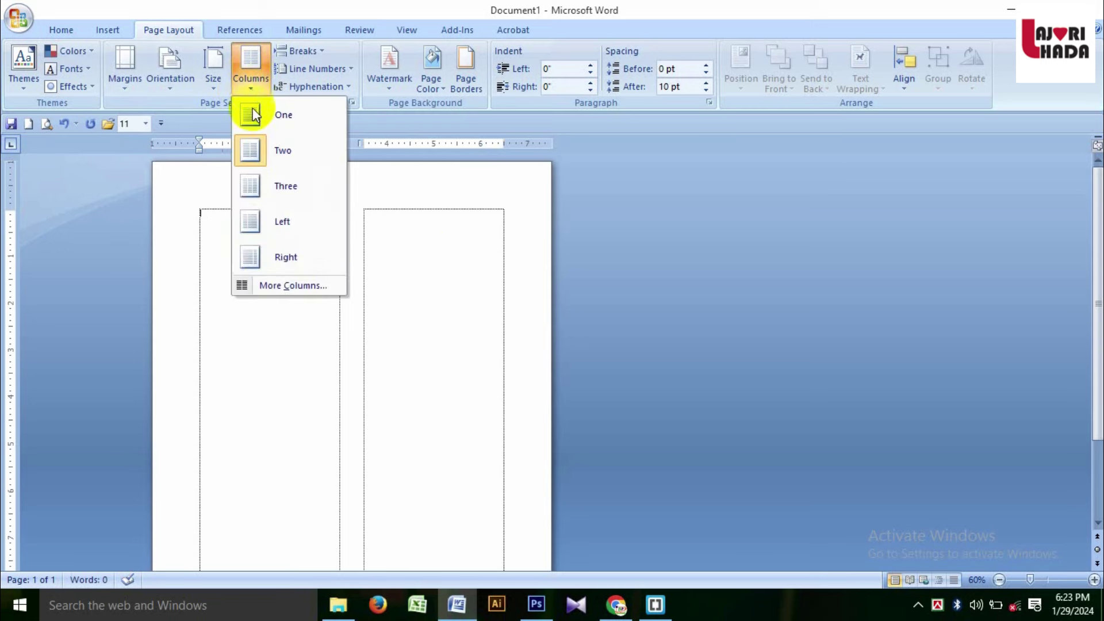
click(264, 187)
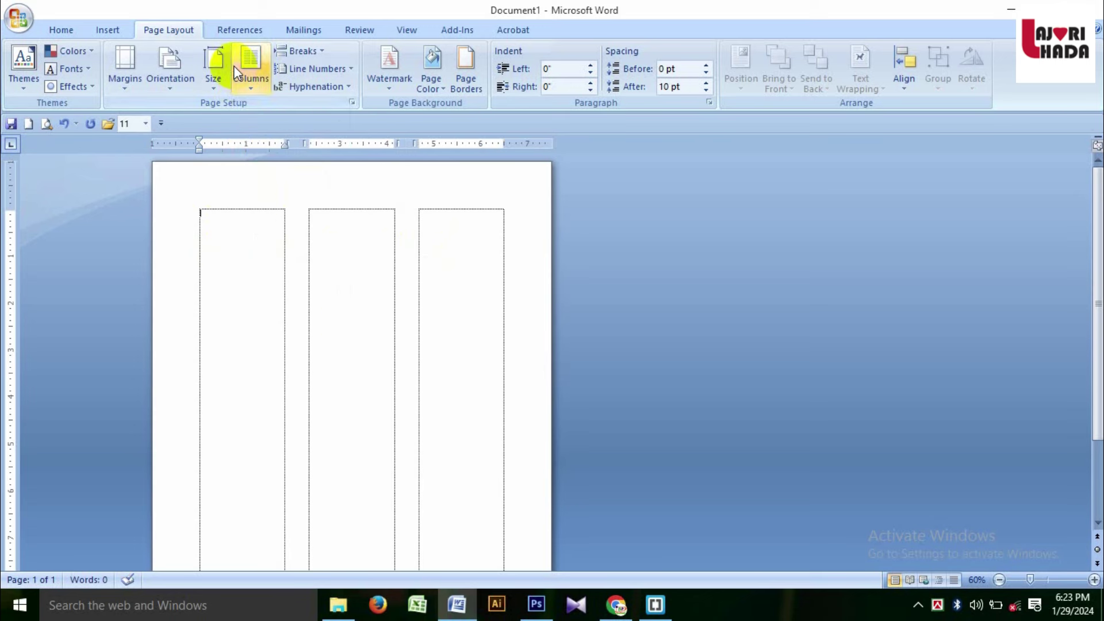
click(248, 66)
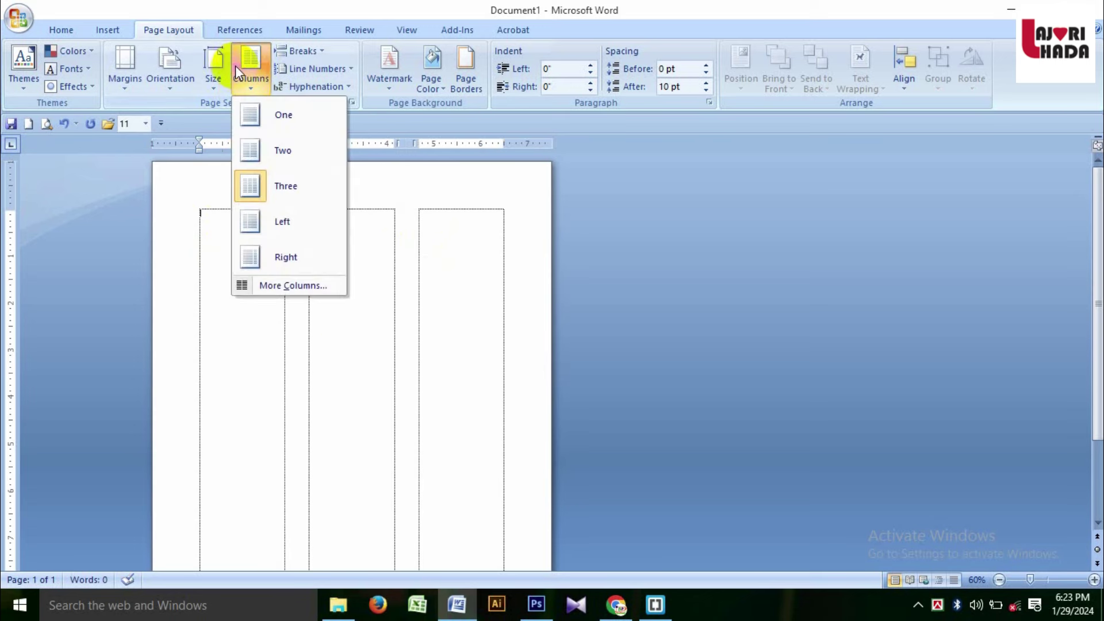
click(281, 225)
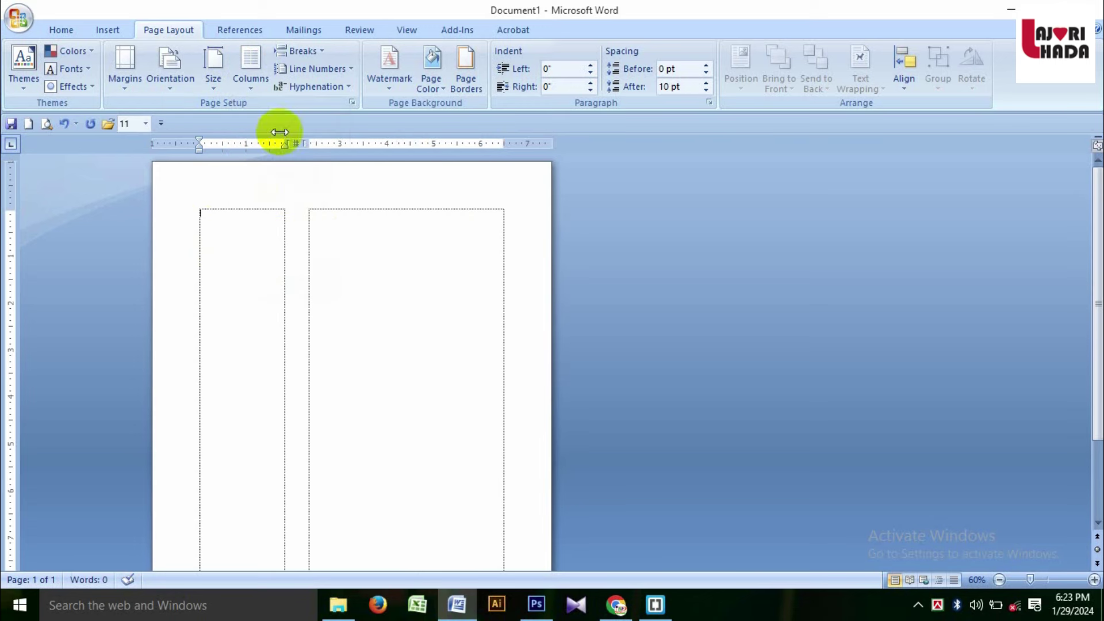
click(251, 72)
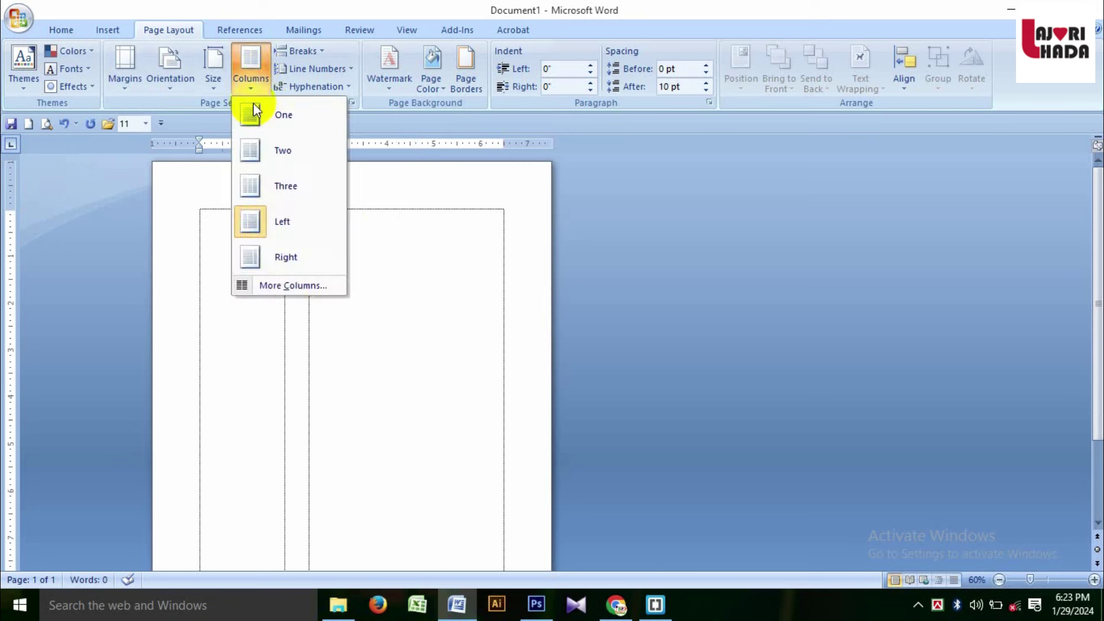
click(282, 261)
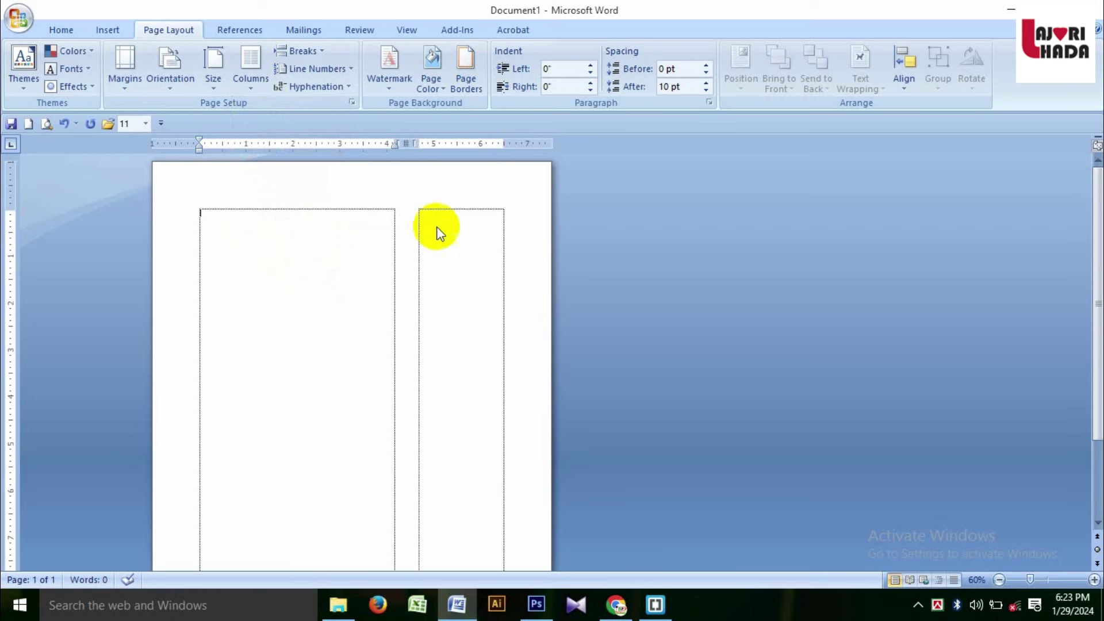
click(269, 70)
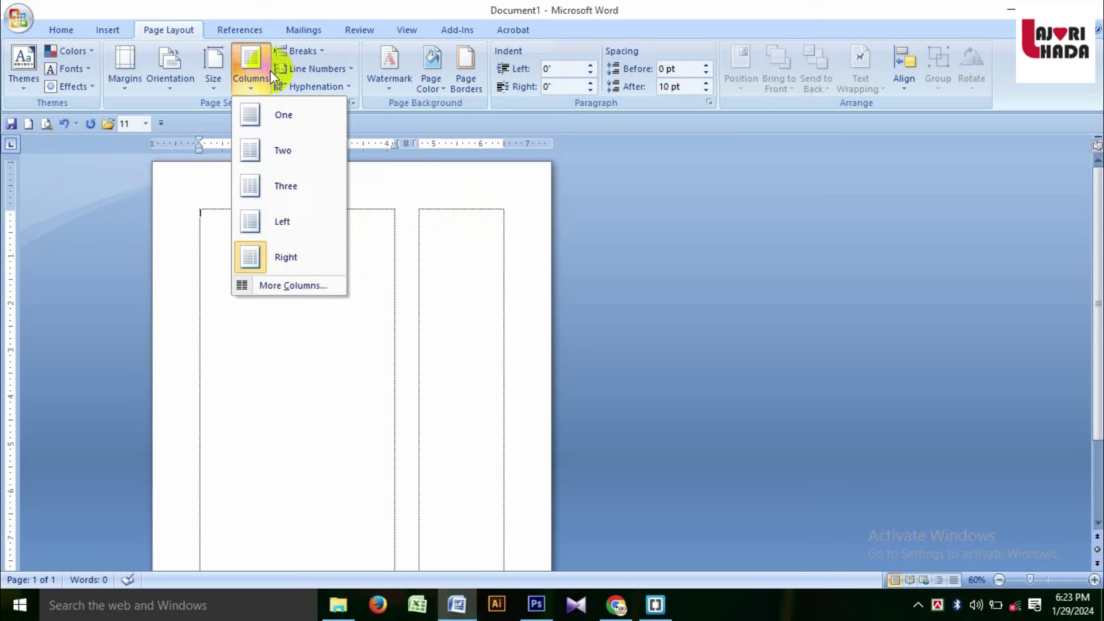
In the More Columns dialog, set 3 equal-width columns.
click(284, 287)
drag(730, 168, 583, 156)
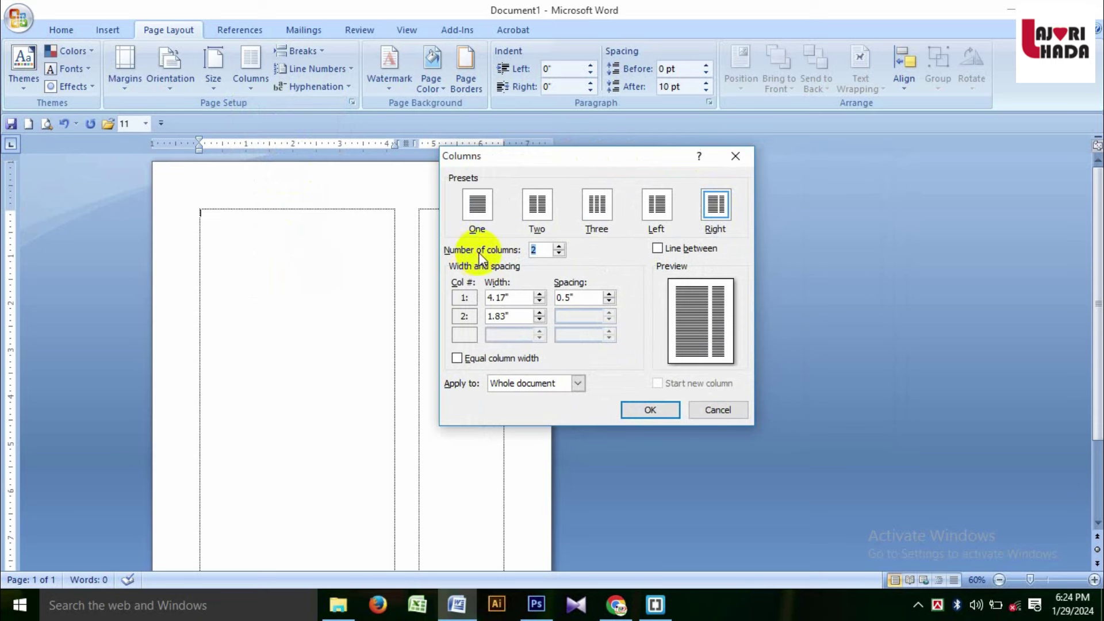
click(529, 249)
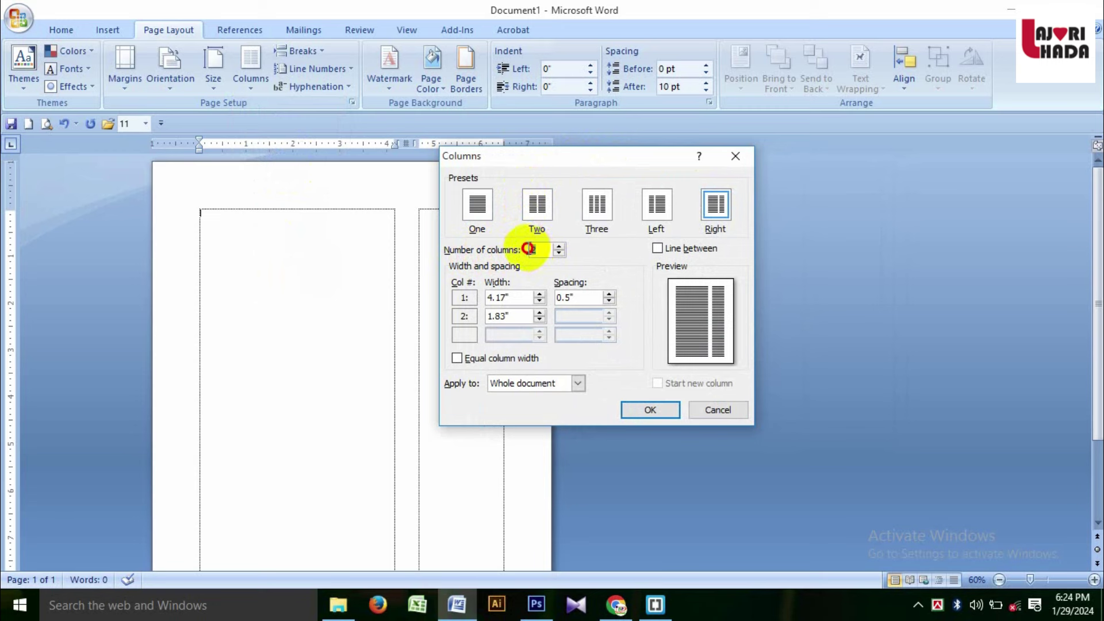
double_click(530, 250)
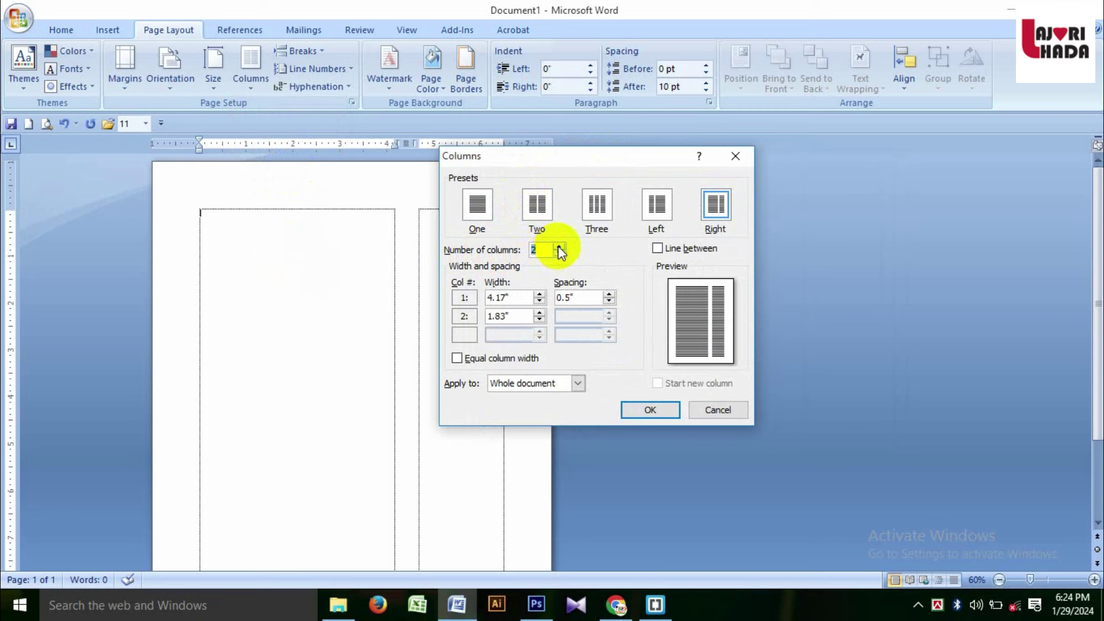
click(548, 202)
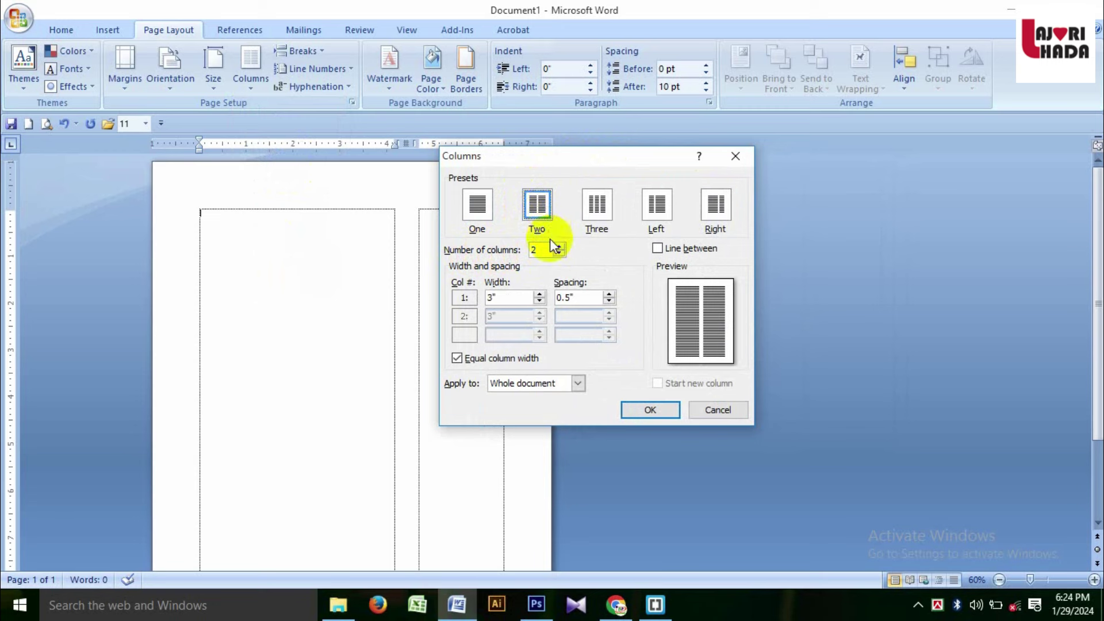
click(558, 247)
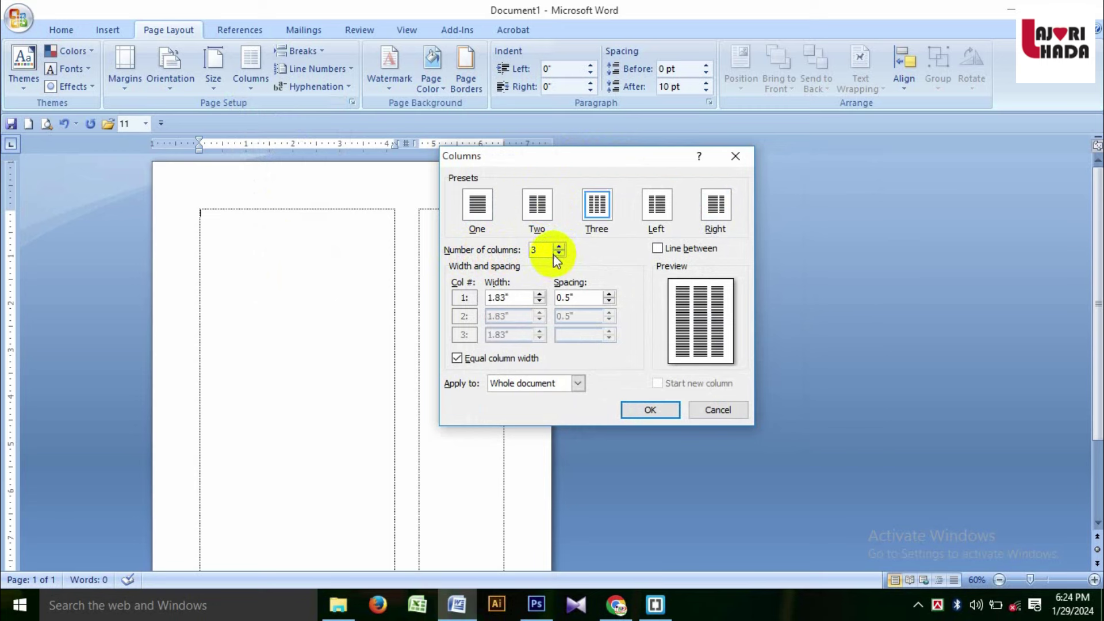
click(547, 249)
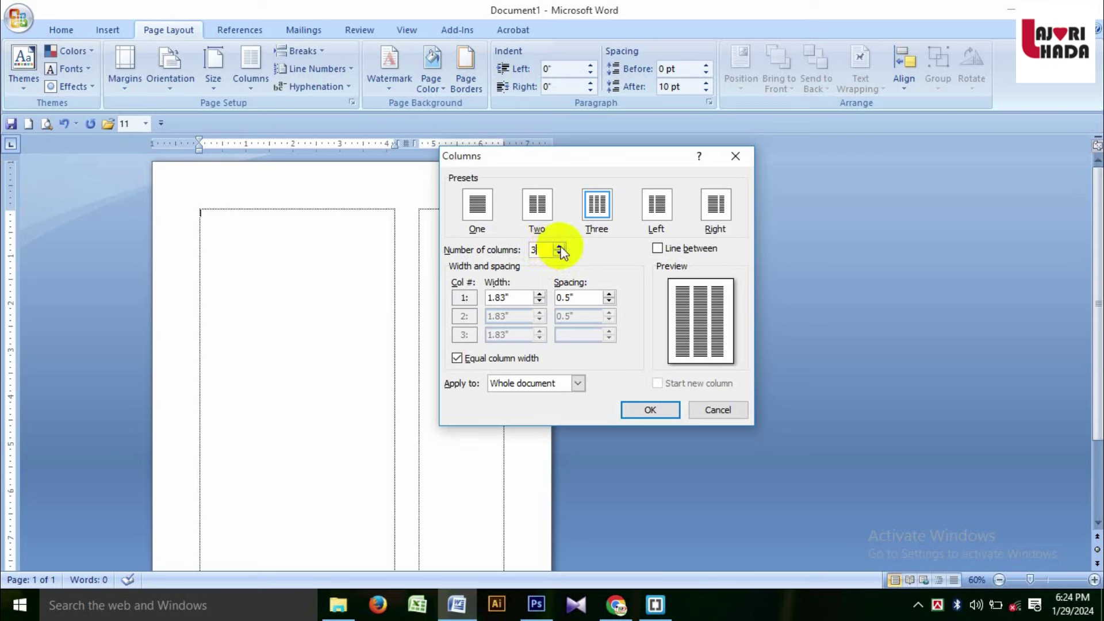
click(559, 246)
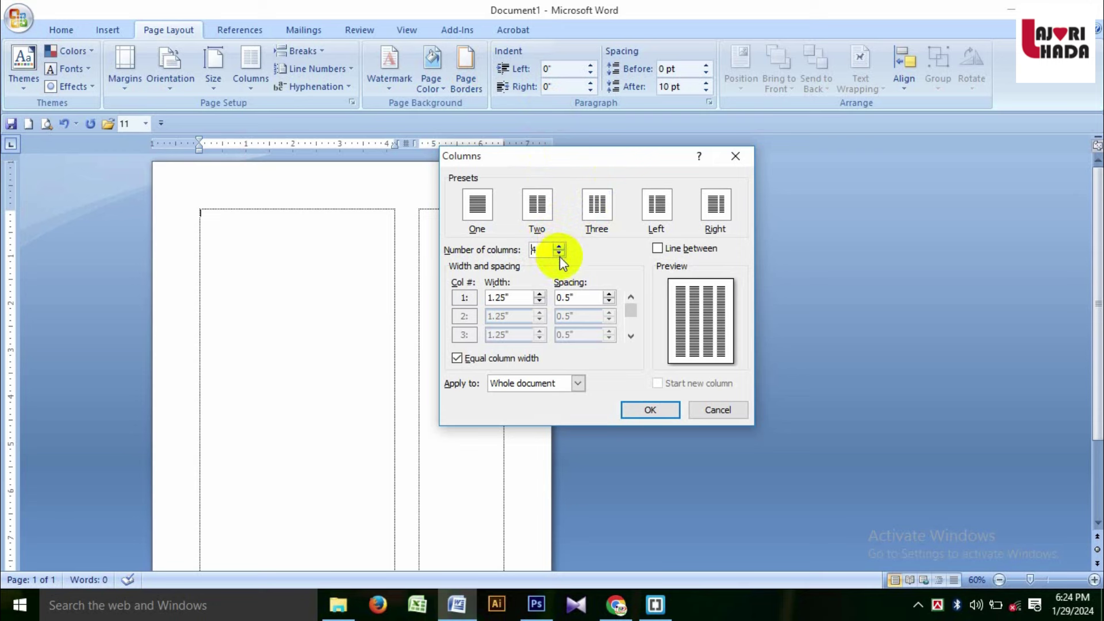
click(559, 254)
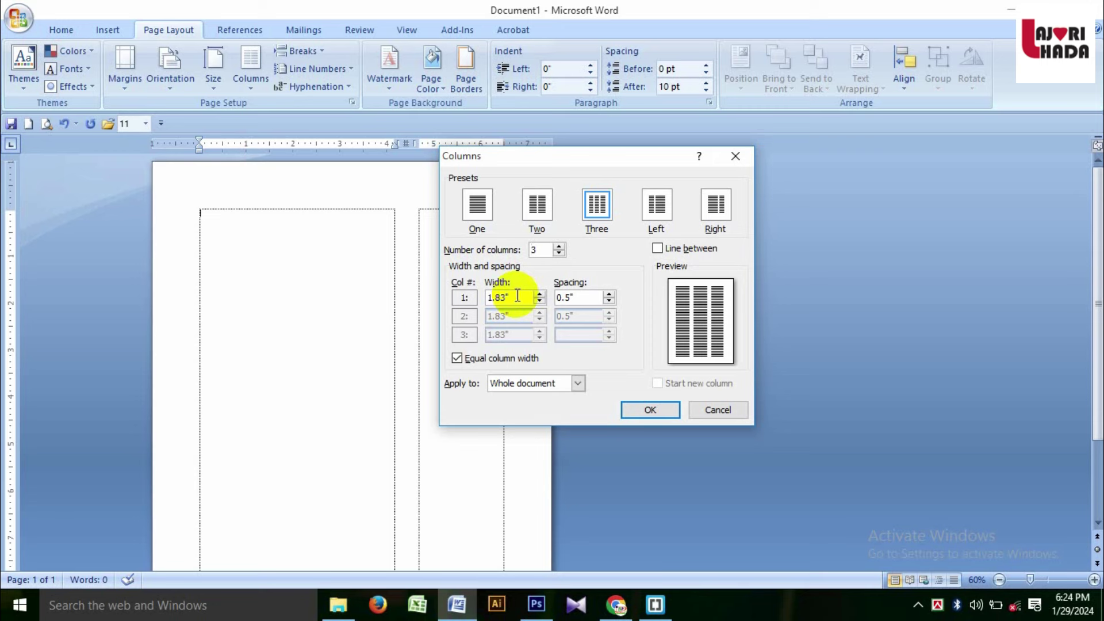
Reduce the spacing between the three columns from 0.5" to 0.2" and apply it.
drag(498, 297, 523, 299)
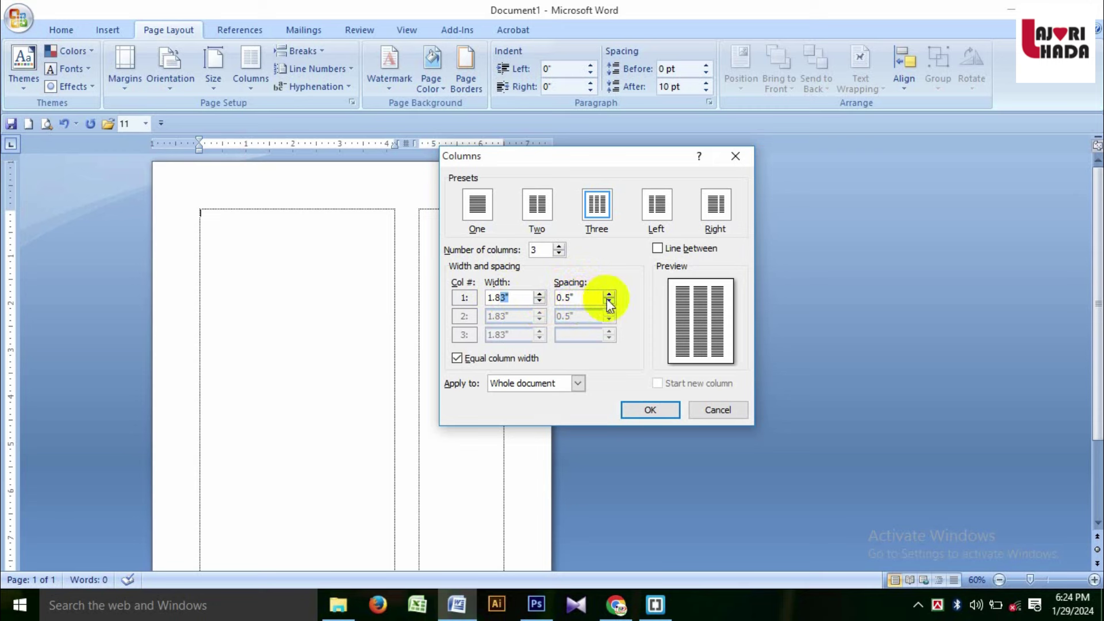
click(609, 306)
click(609, 306)
click(609, 306)
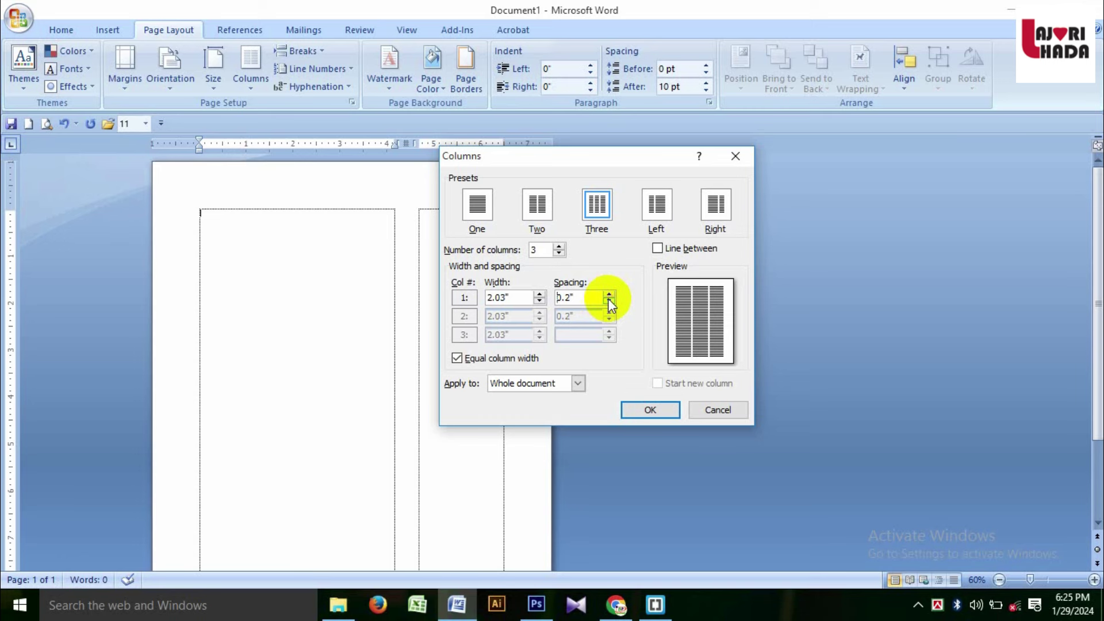
click(654, 408)
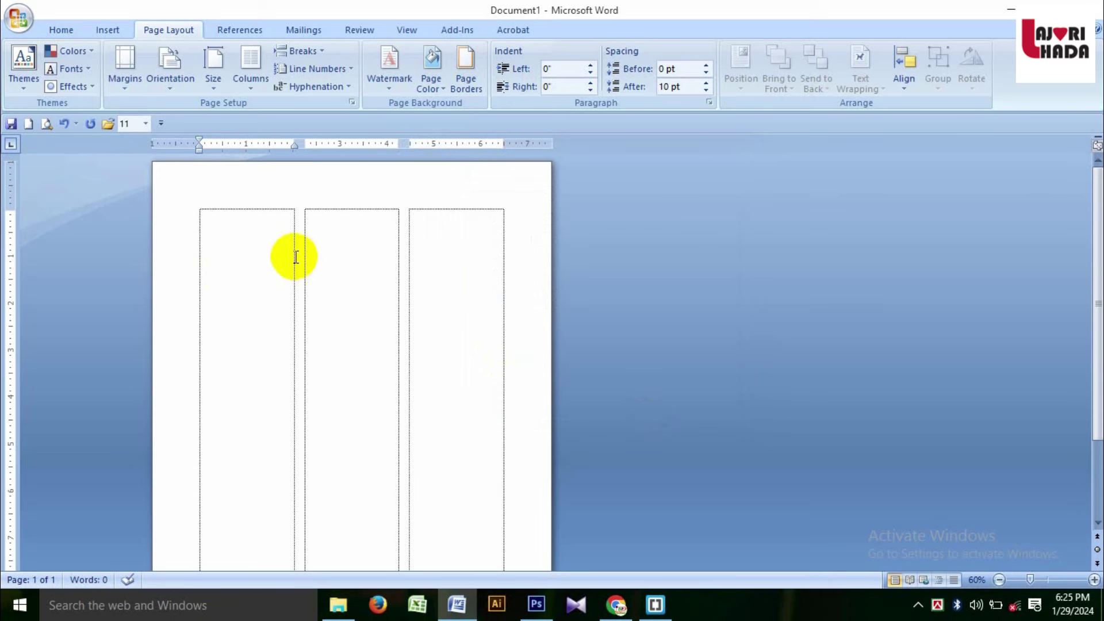
Widen the spacing between the three columns to 0.5" and apply it.
click(247, 73)
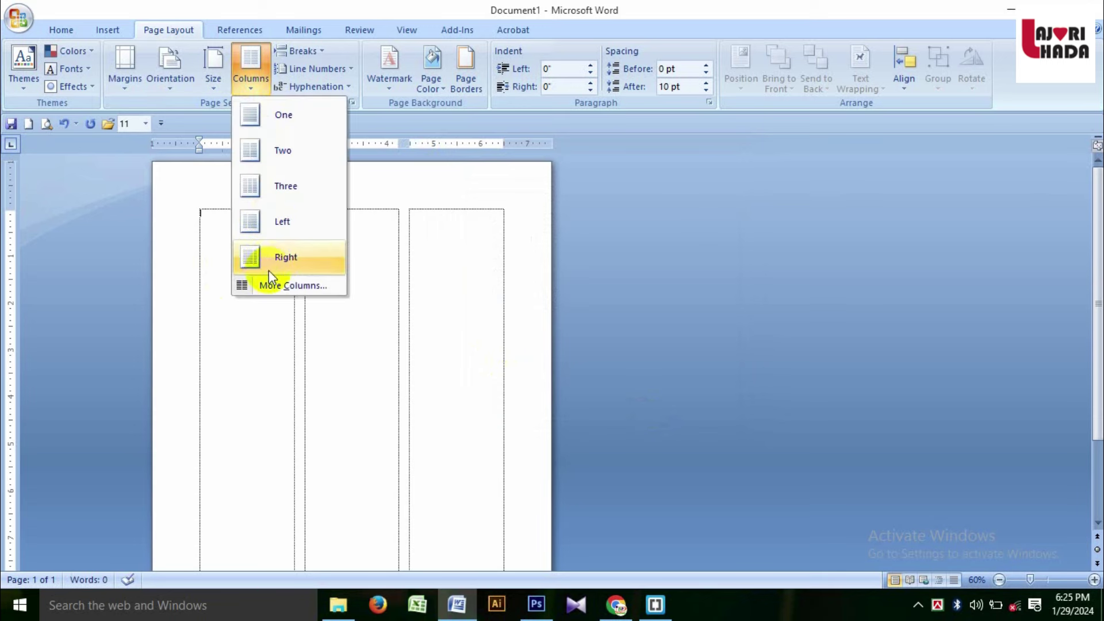
click(272, 286)
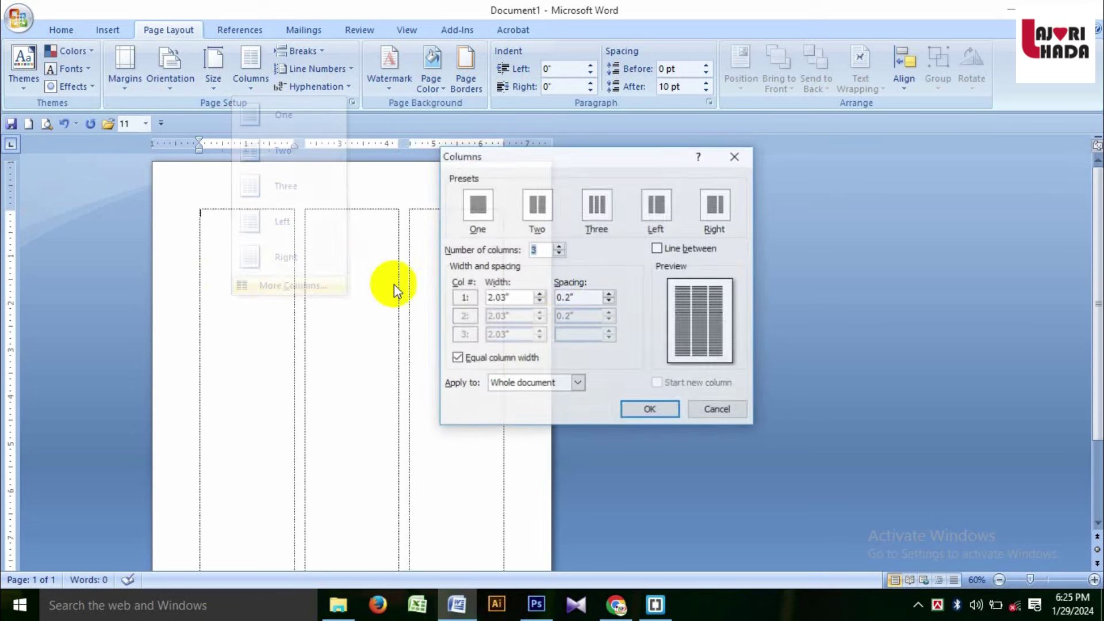
click(609, 294)
click(609, 295)
click(609, 294)
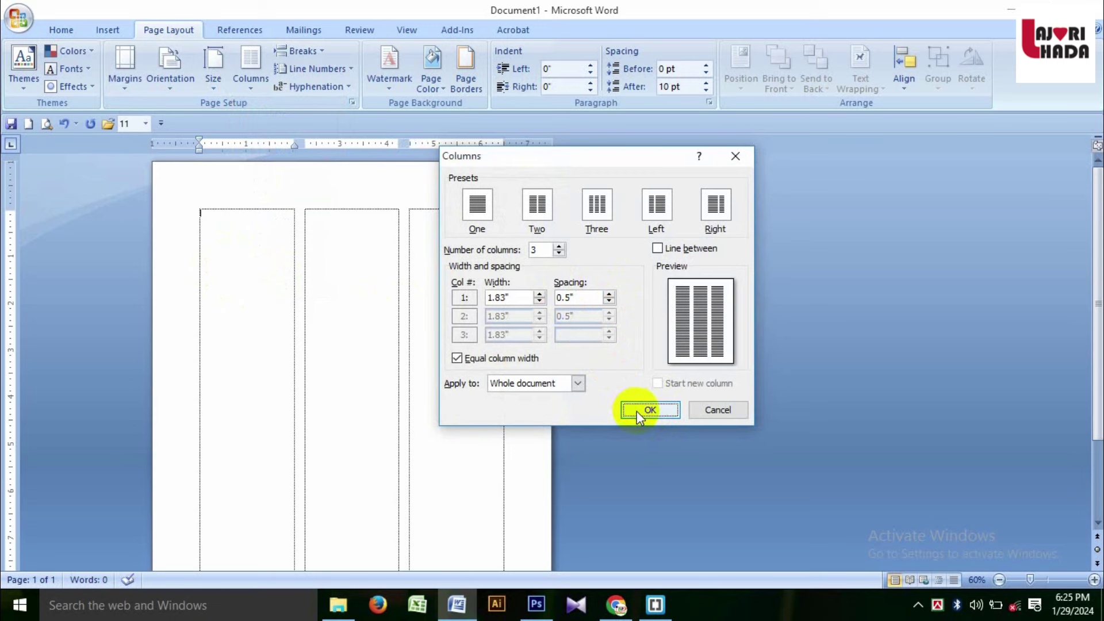
click(639, 412)
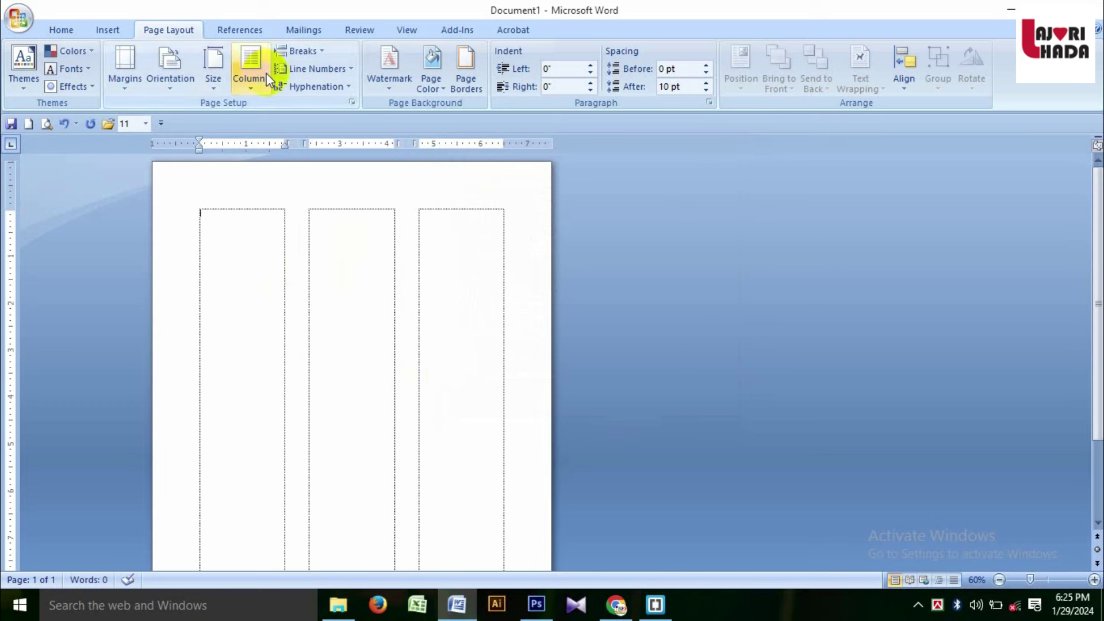
Reopen More Columns and lower the column spacing to 0.1".
click(251, 72)
click(294, 284)
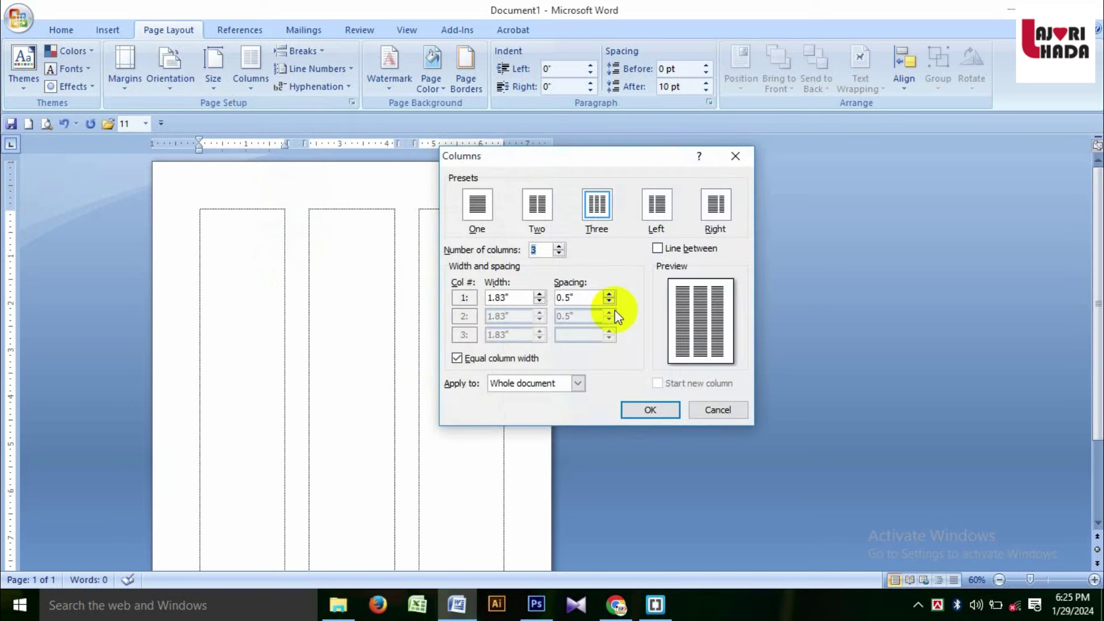
click(609, 301)
click(609, 301)
click(609, 300)
click(609, 302)
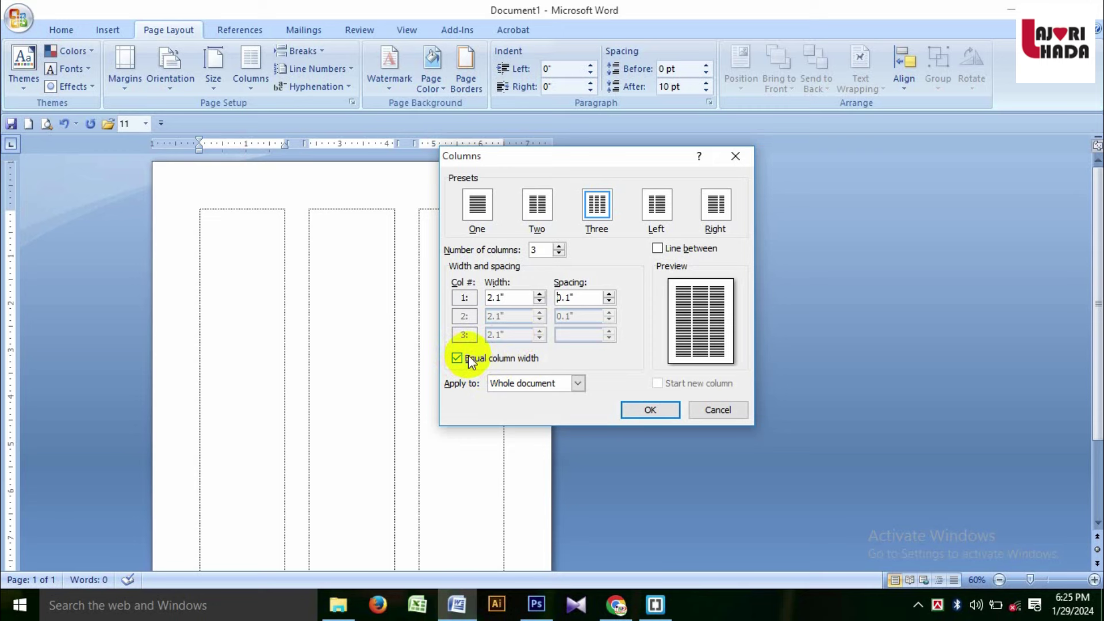
Turn off Equal column width and widen the first column to 3".
click(468, 356)
click(540, 294)
click(540, 295)
click(540, 295)
click(540, 294)
click(539, 295)
click(539, 294)
click(539, 294)
click(539, 295)
click(540, 295)
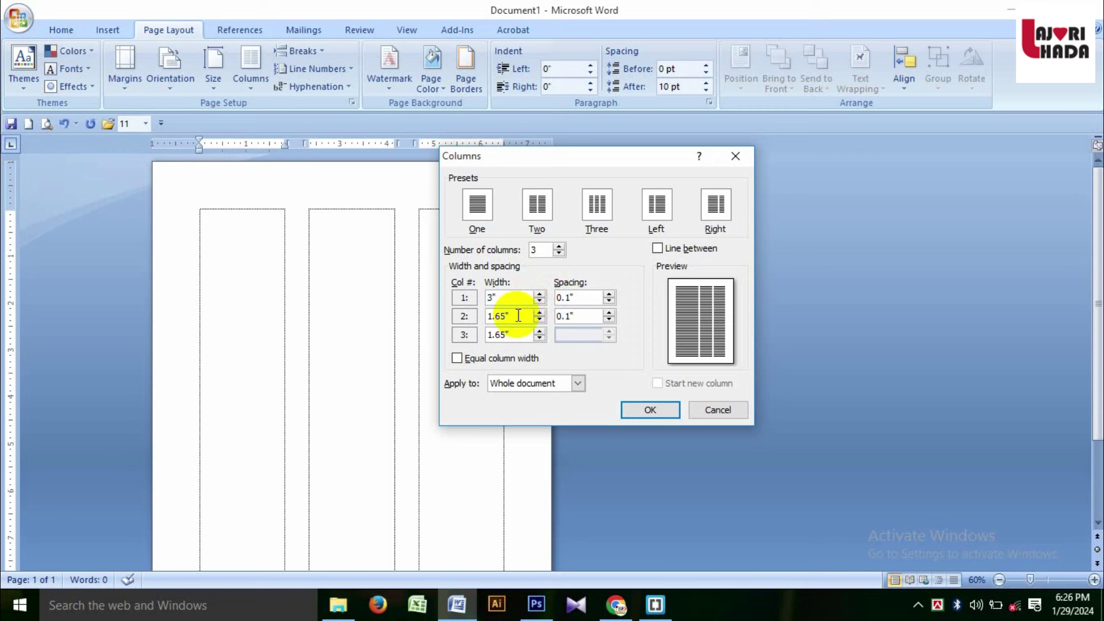
Set the second column to 2" and the third to 1", then apply.
click(501, 315)
mouse_move(498, 315)
mouse_down()
mouse_move(487, 316)
mouse_move(509, 317)
mouse_move(479, 316)
mouse_up()
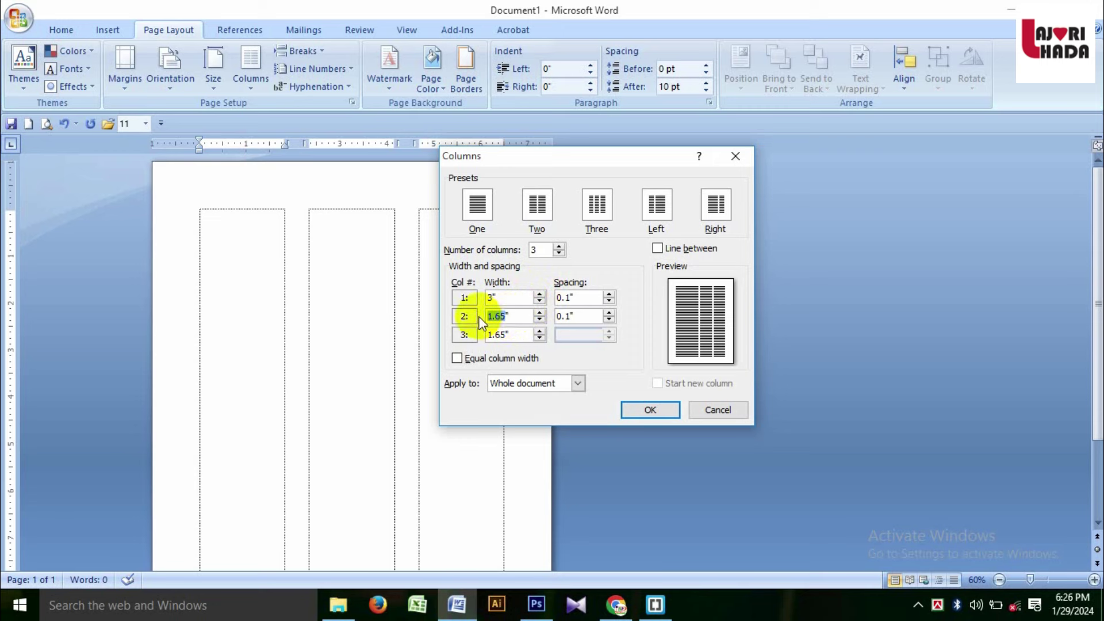
text(2)
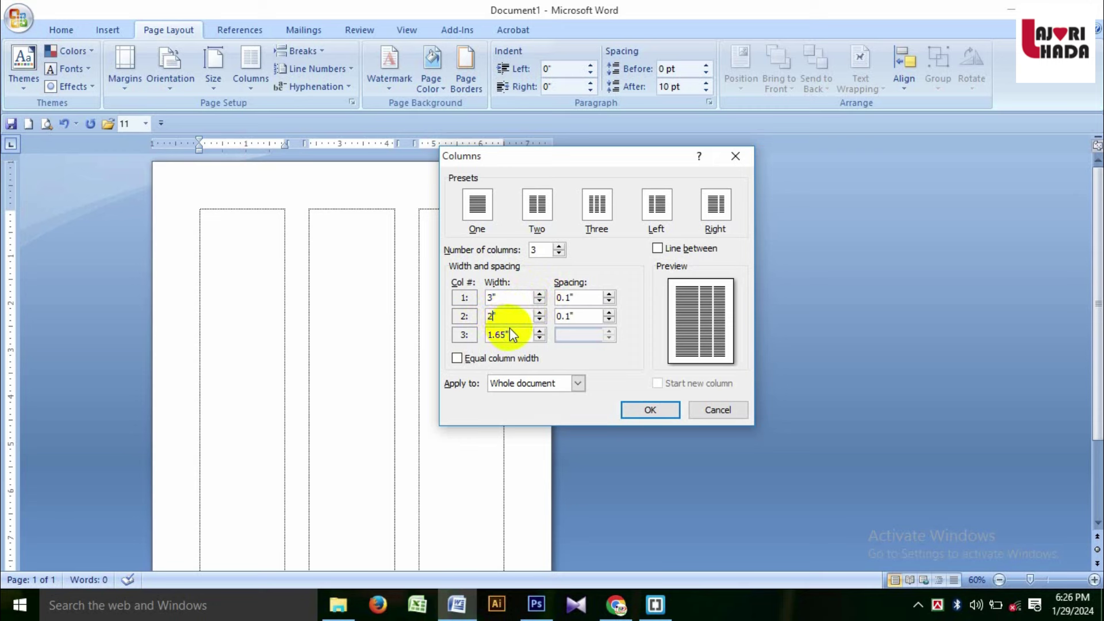
drag(510, 334, 443, 335)
text(1)
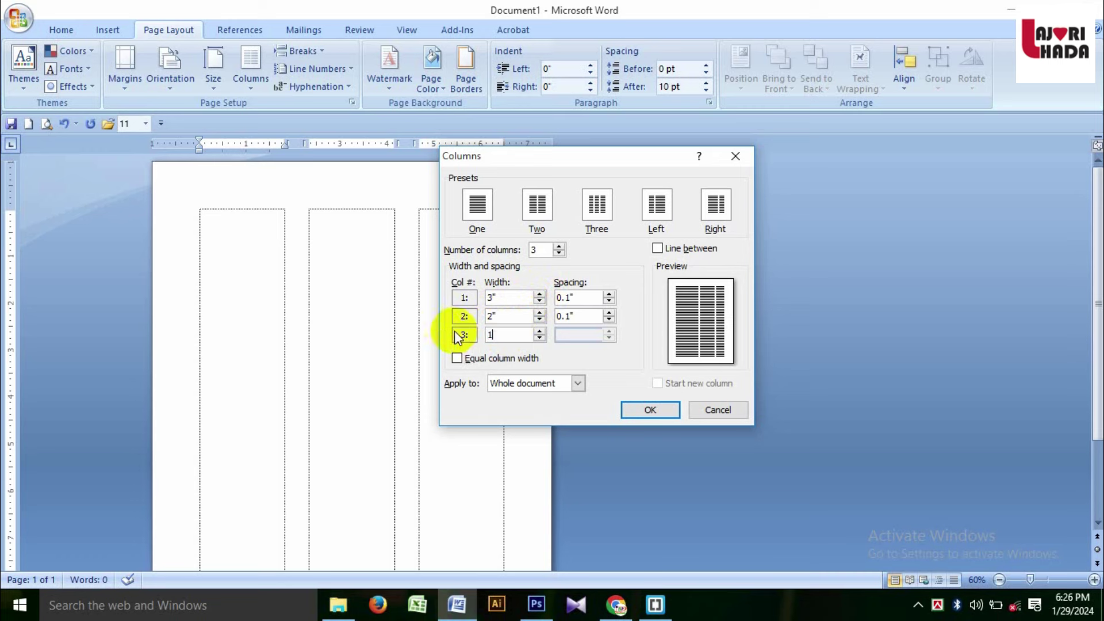
click(649, 410)
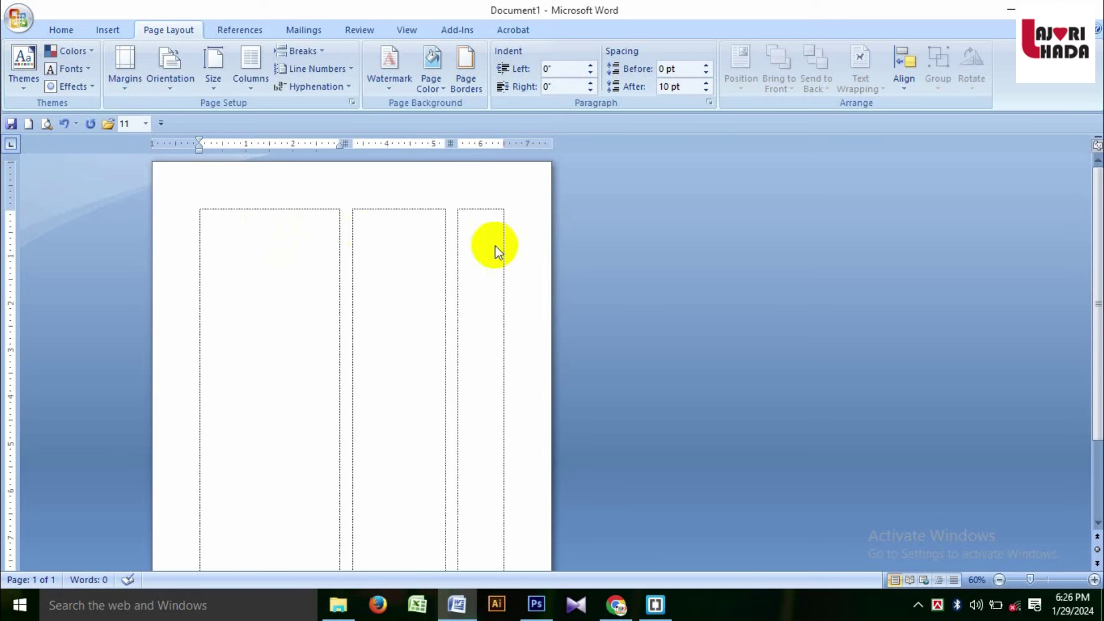
Choose the One preset in More Columns to restore a single full-width column.
click(236, 86)
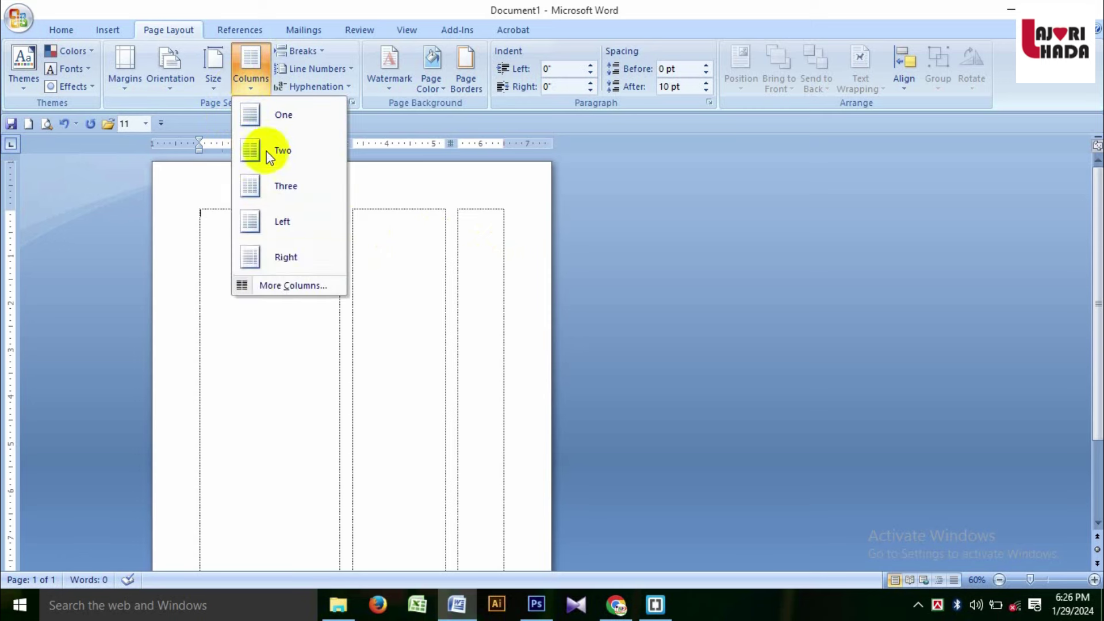
click(269, 281)
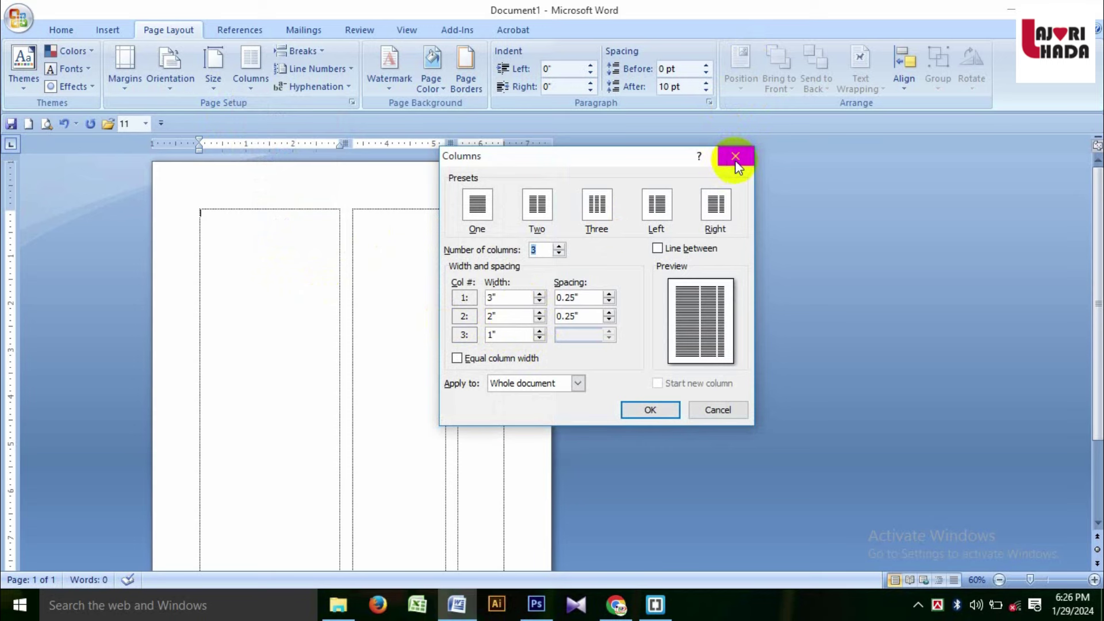
click(487, 199)
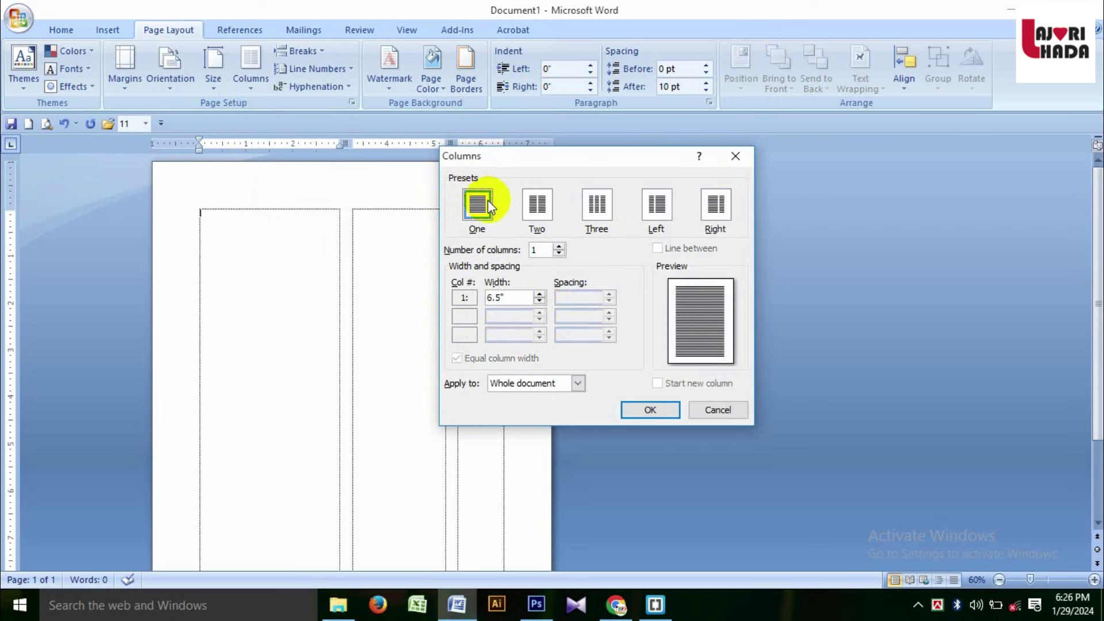
click(645, 410)
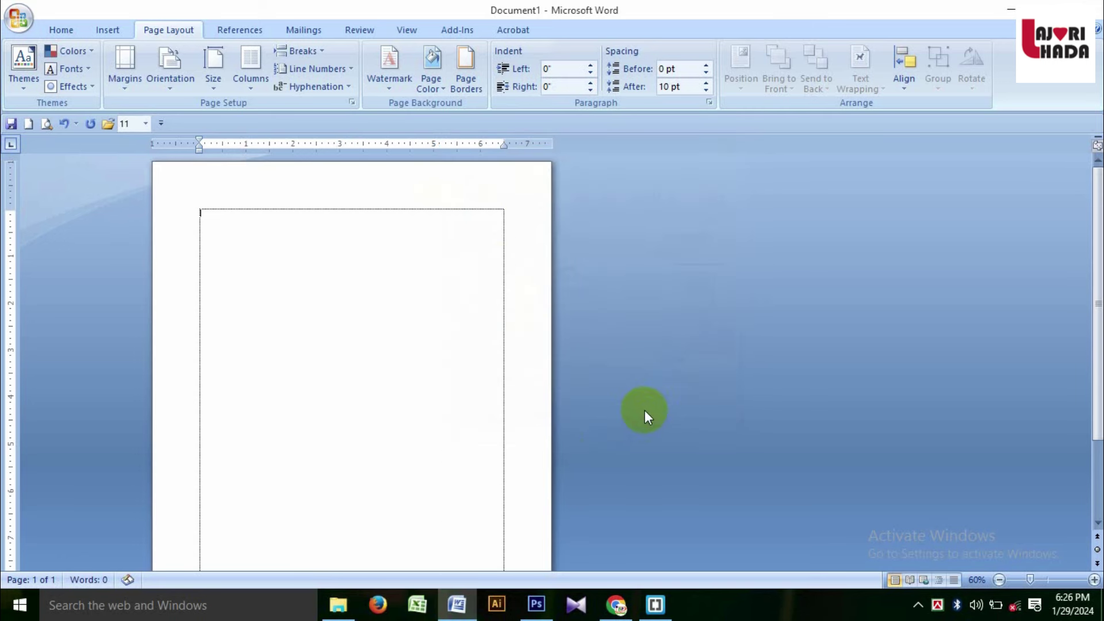
click(264, 64)
click(195, 229)
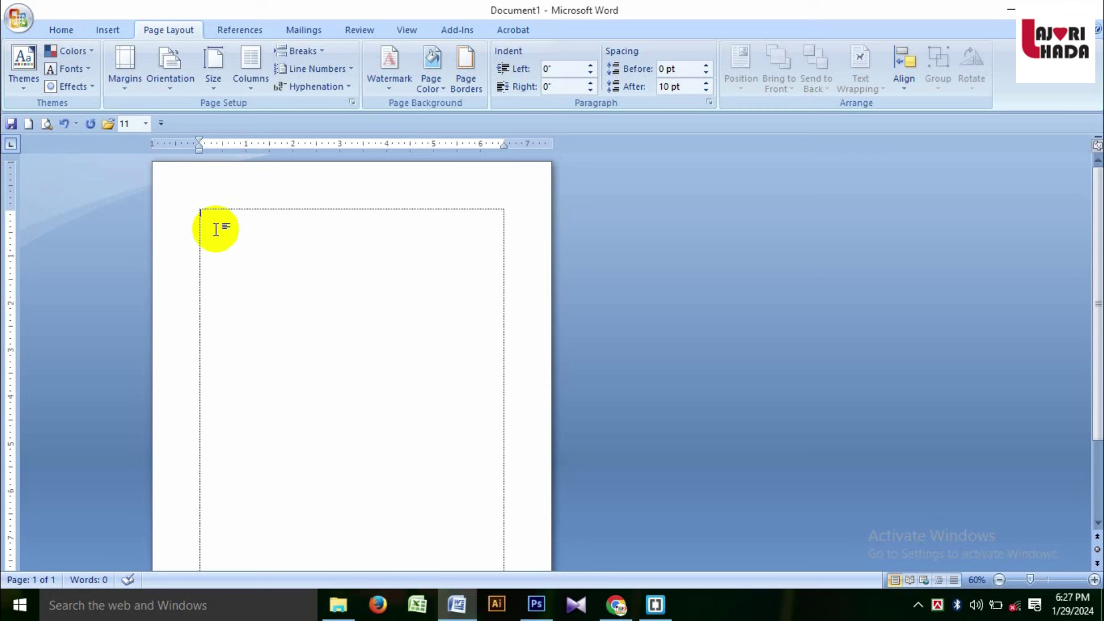
Paste the 78-word paragraph onto the page and insert an empty line above it.
click(216, 234)
text(My mom always teaches me about ethics and etiquettes to make me a good citizen of India. I always keep my study room and bed room neat and clean. I always take care of my hygiene and wash hands well with soap before and after eating the food. My mom and dad love me a lot and care for my every likes and dislikes. I like to play ludo or carom with my parents whenever they become free.)
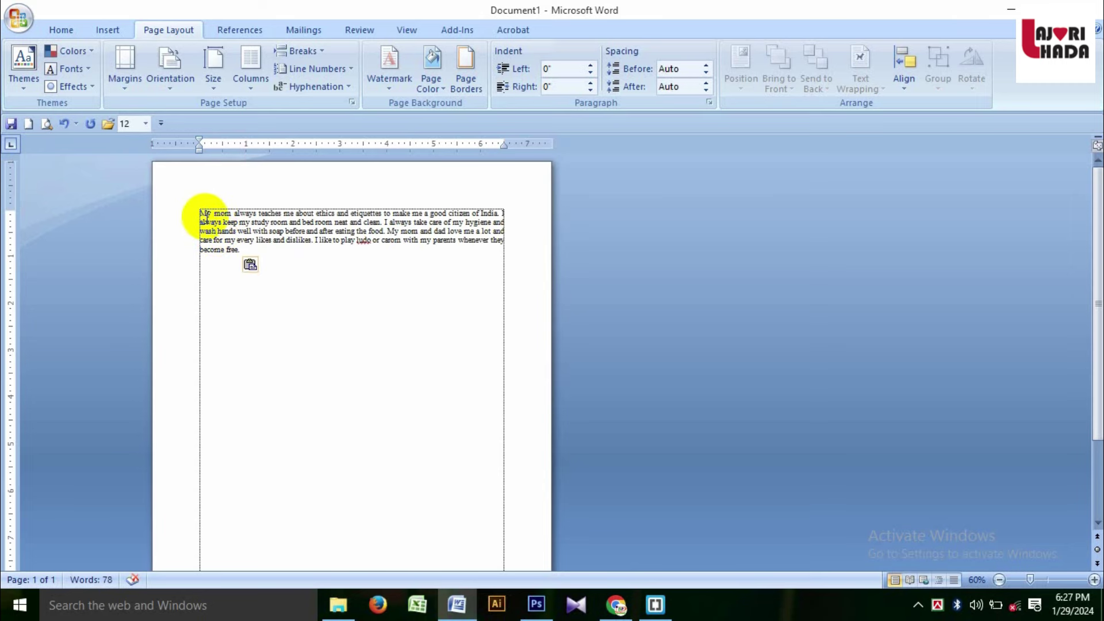
ctrl+scroll(202, 215, up, 2)
ctrl+scroll(373, 249, up, 2)
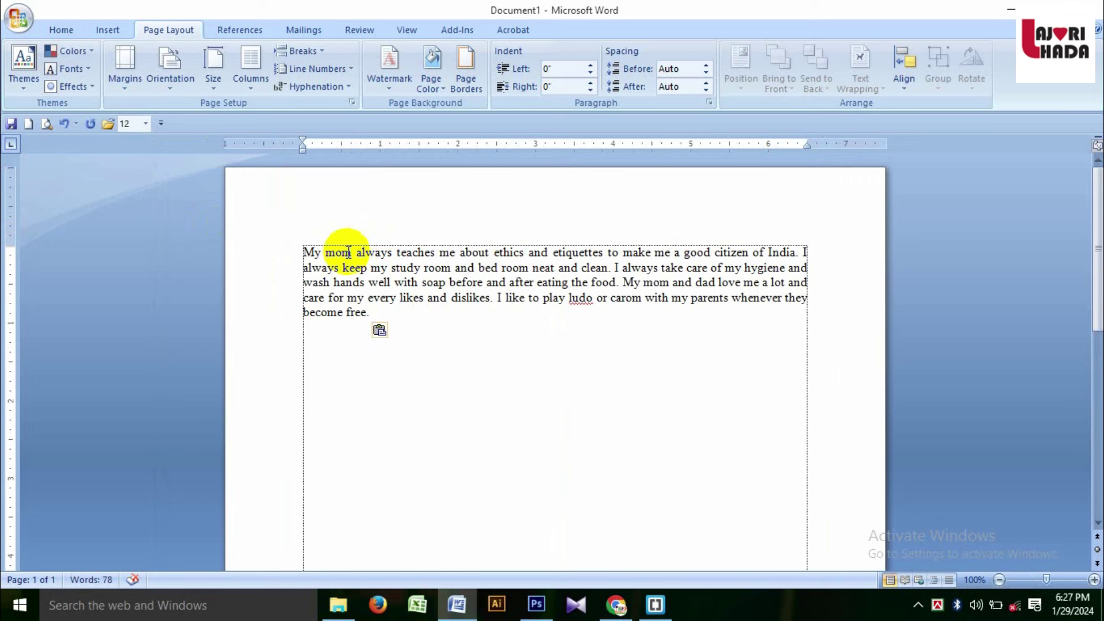
drag(368, 314, 382, 316)
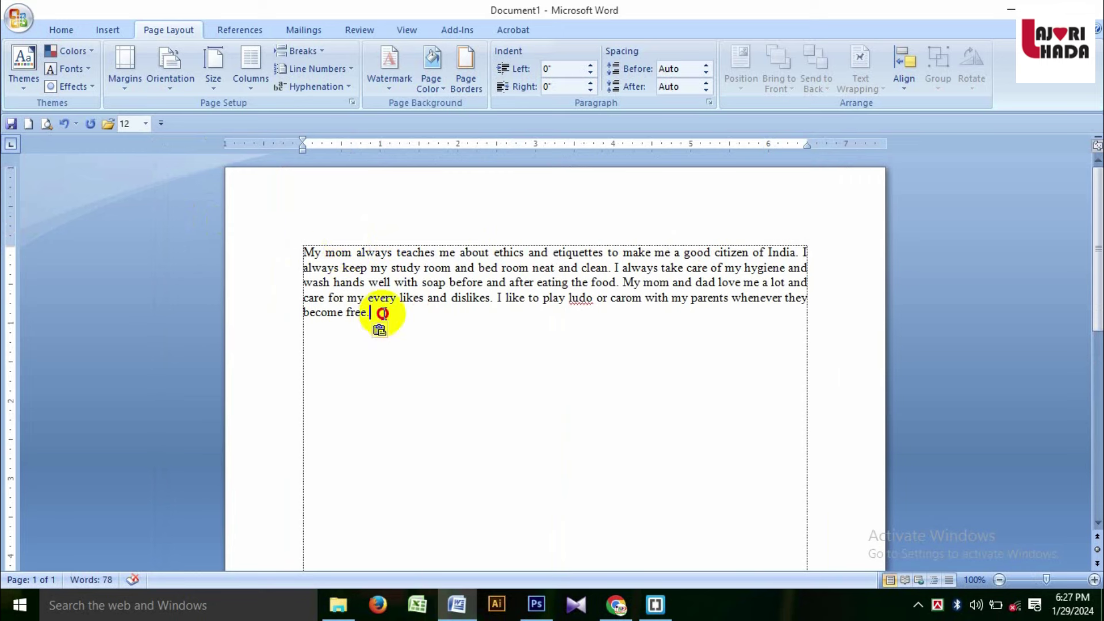
click(304, 251)
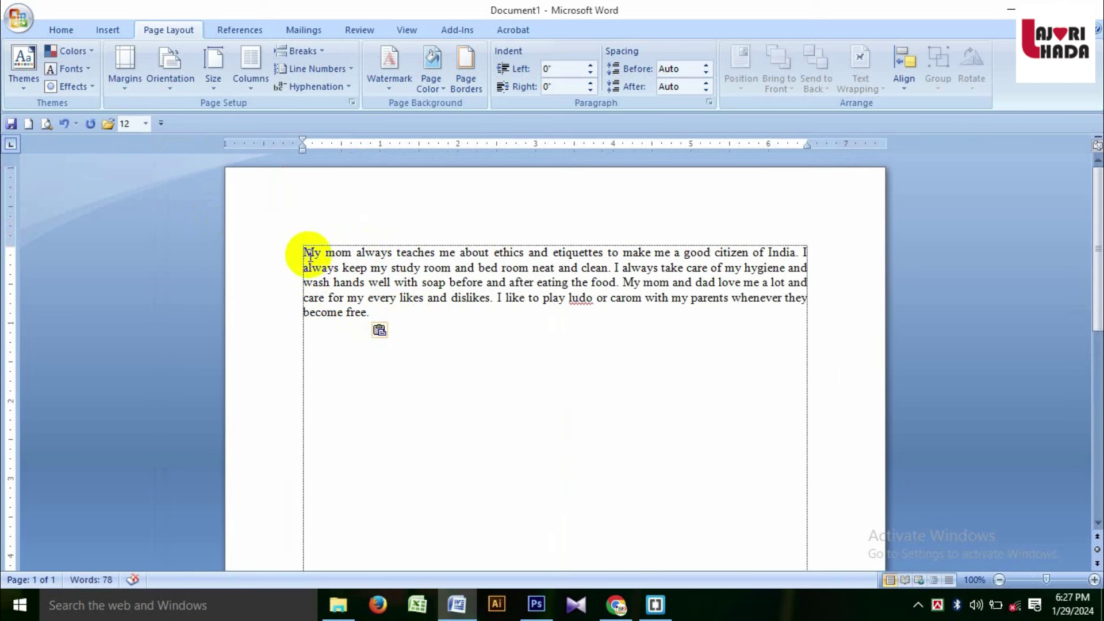
key(Return)
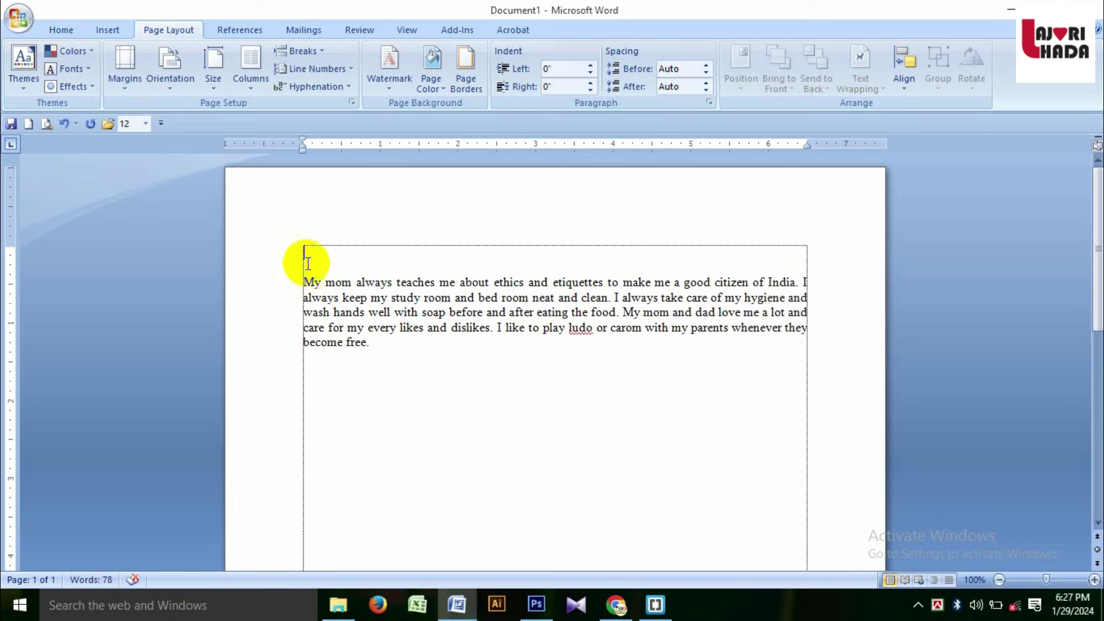
click(303, 280)
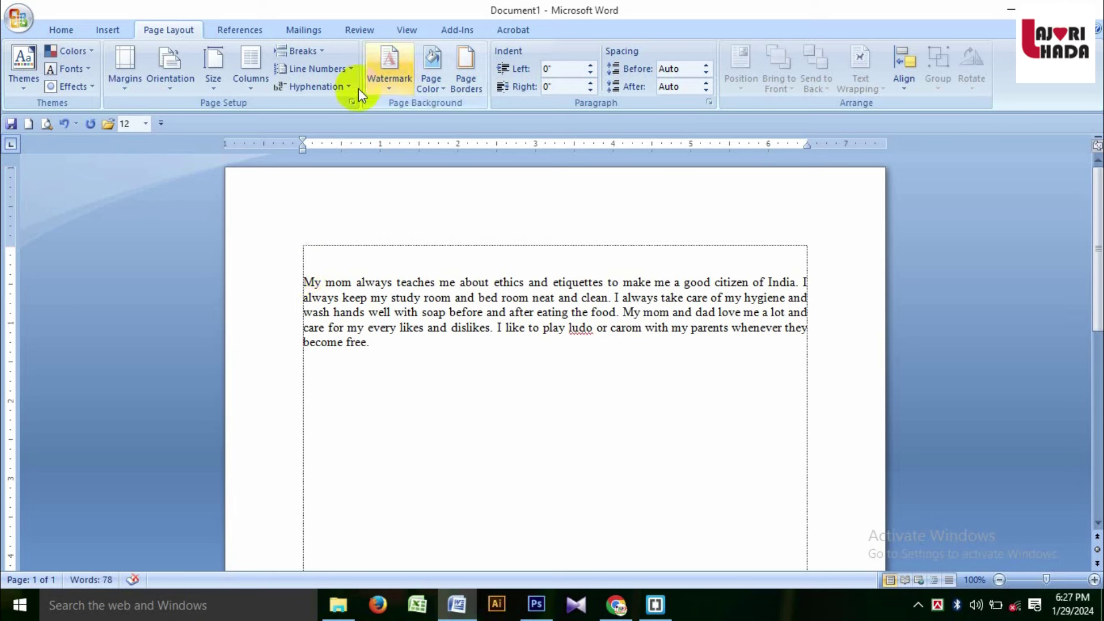
Apply the Two preset with 0.3" spacing to the whole document.
click(251, 74)
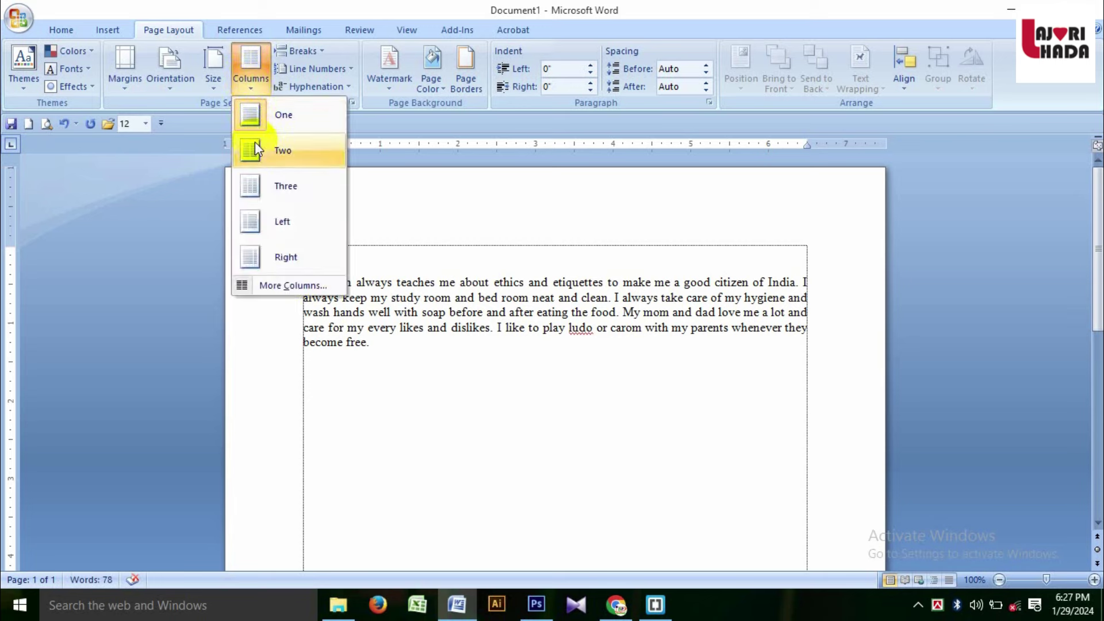
click(277, 285)
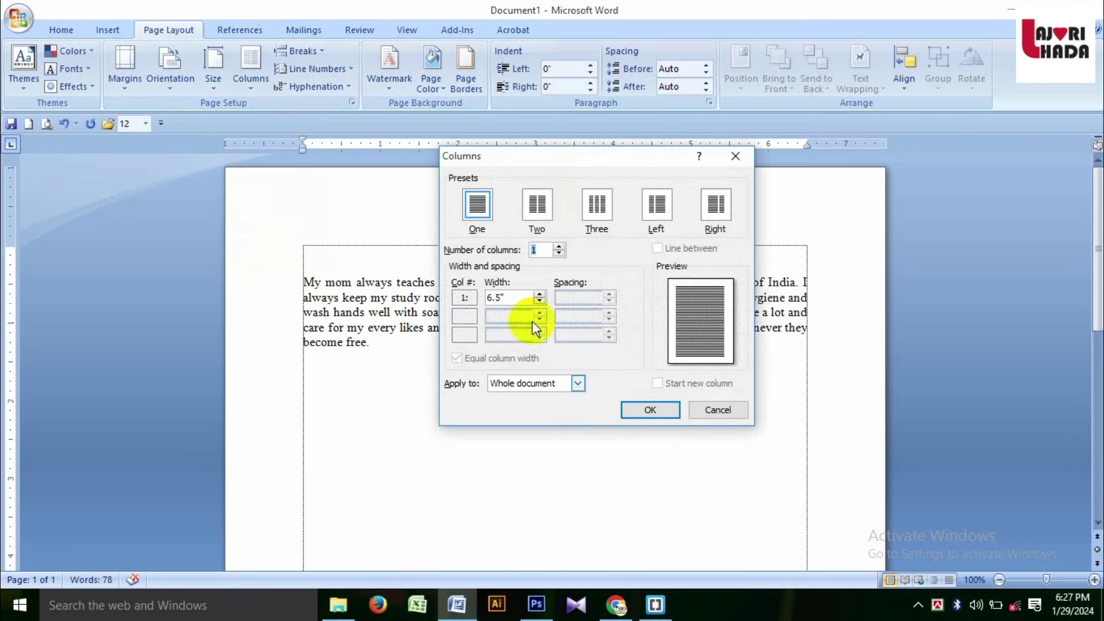
click(536, 212)
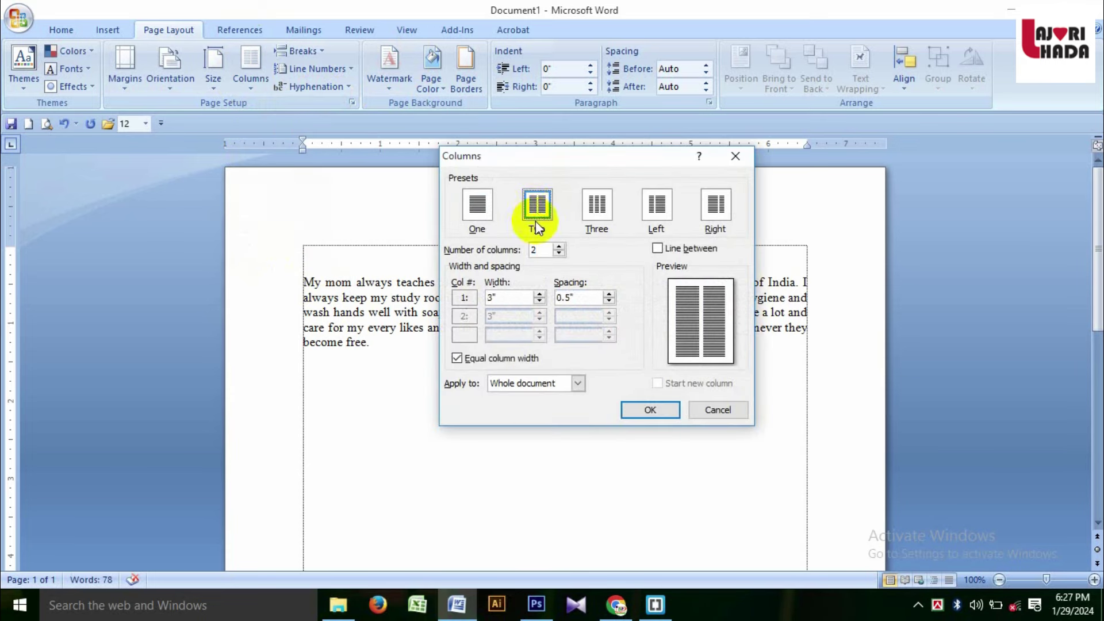
click(609, 302)
click(609, 302)
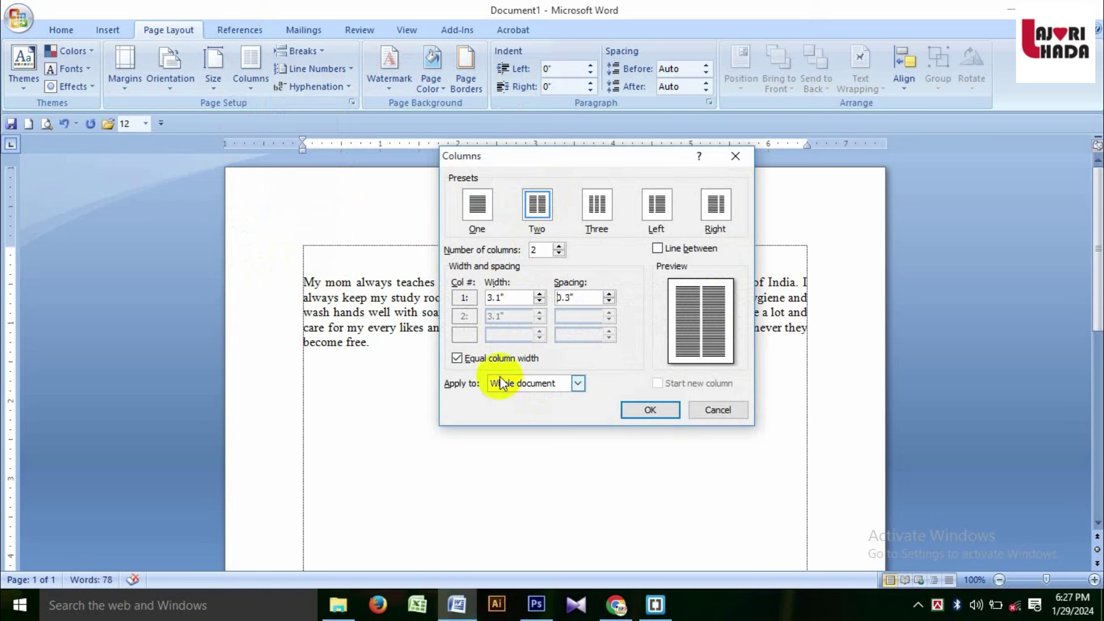
click(651, 410)
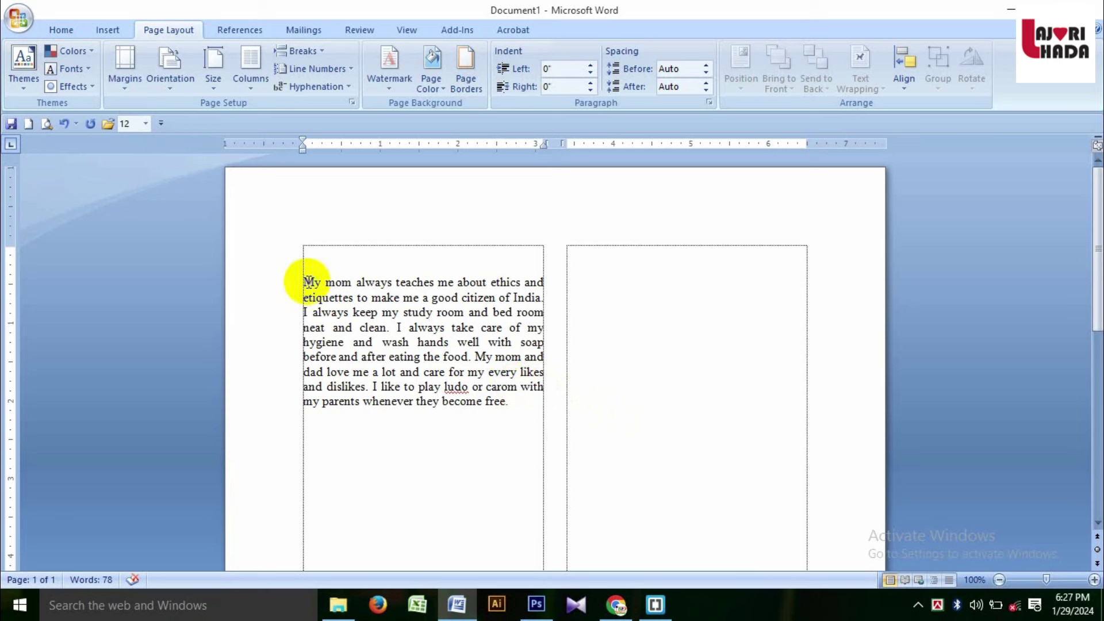
Make the paragraph's first sentence bold at 18 pt.
drag(307, 282, 539, 295)
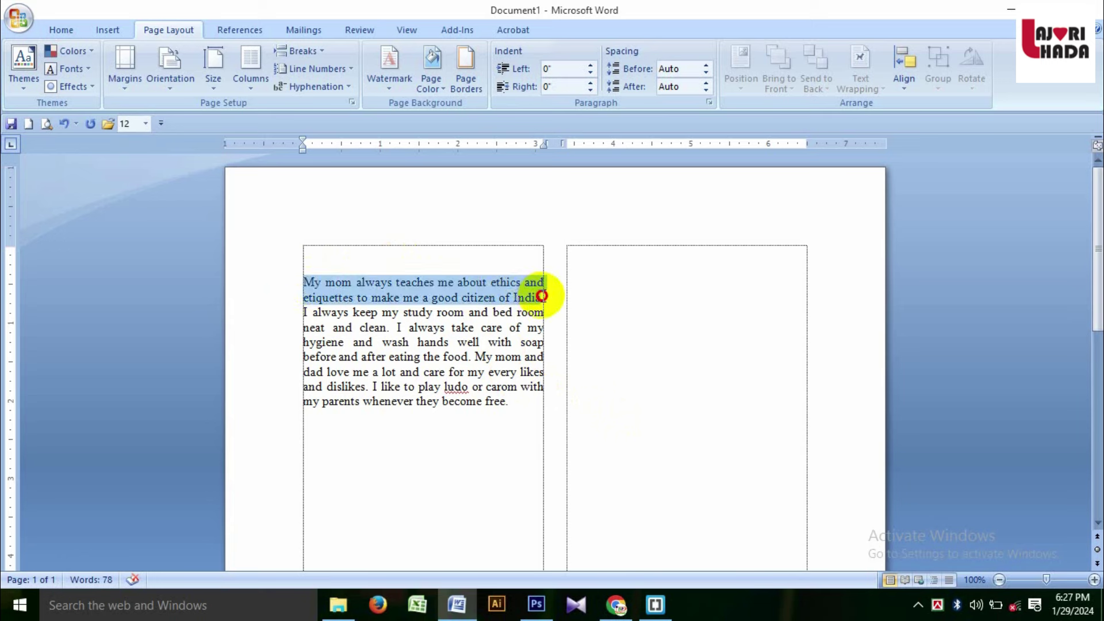
click(60, 29)
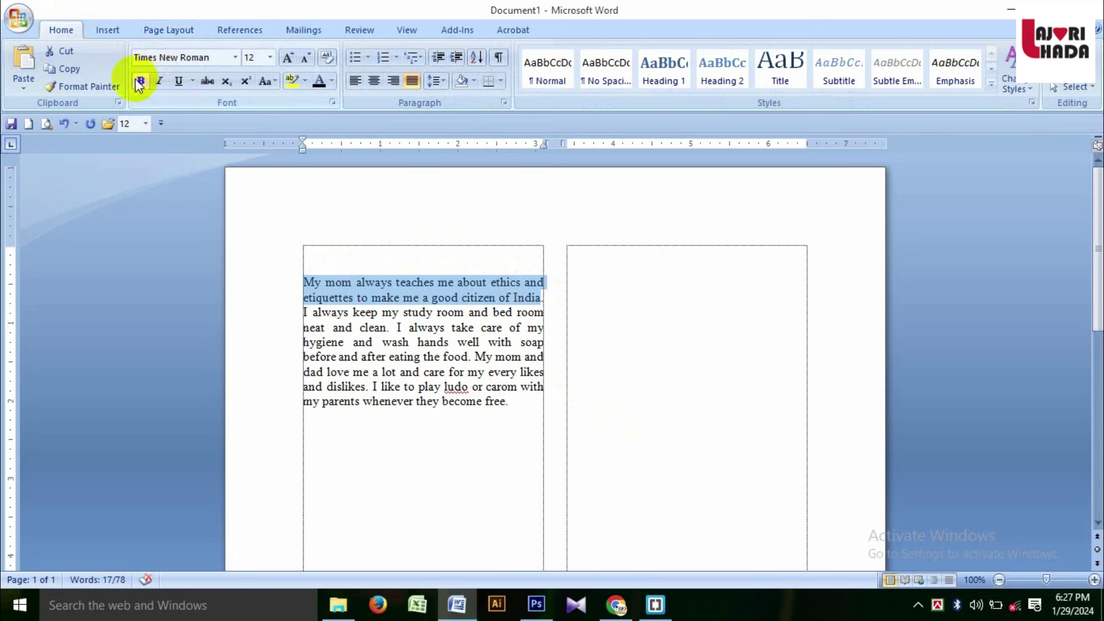
click(140, 81)
click(288, 57)
click(287, 57)
click(288, 58)
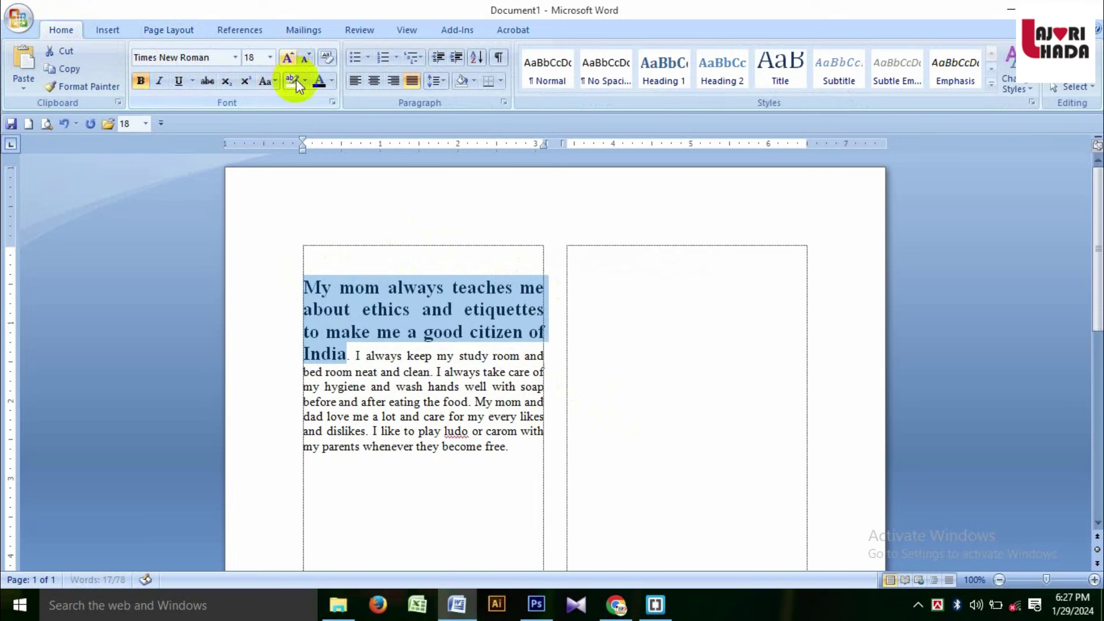
Break the heading into its own paragraph after 'India.' and set Columns to One.
click(357, 355)
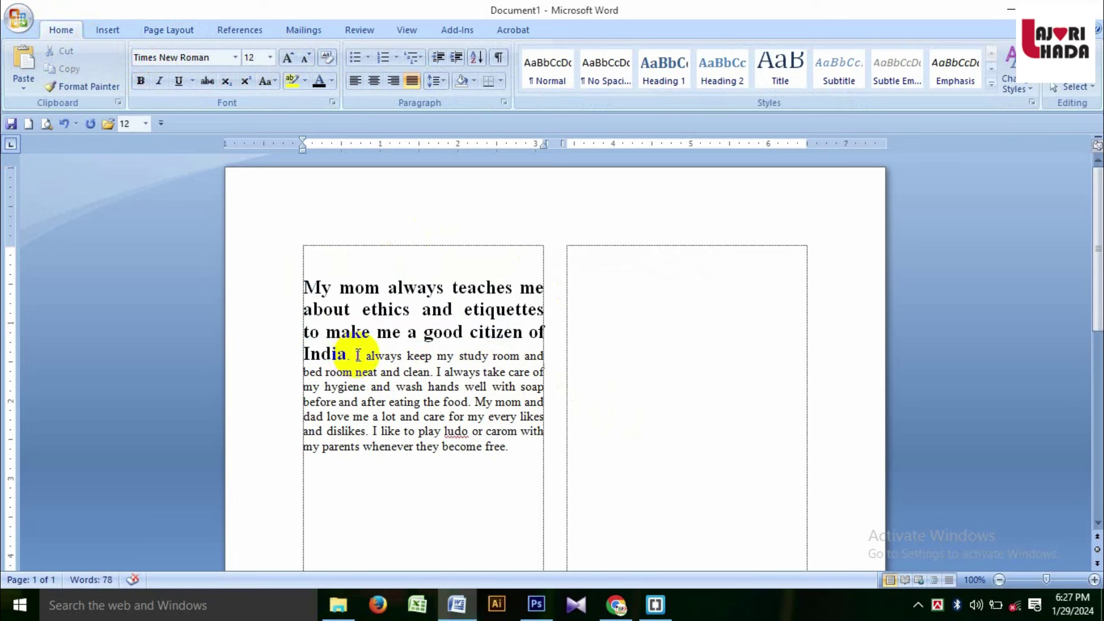
key(Return)
key(Return)
click(193, 32)
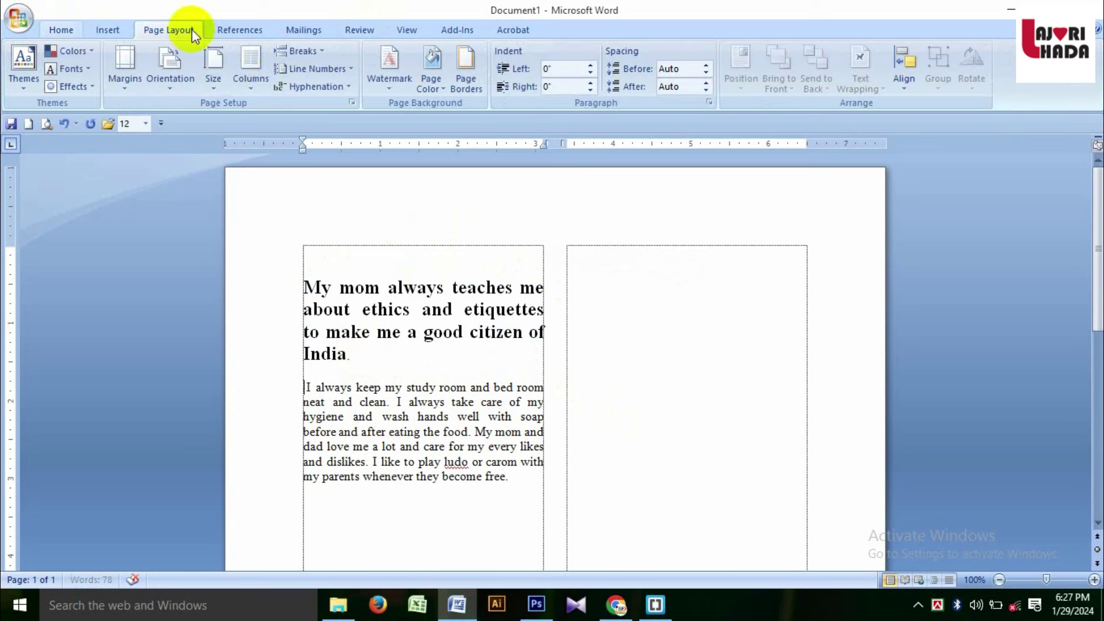
click(249, 68)
click(270, 115)
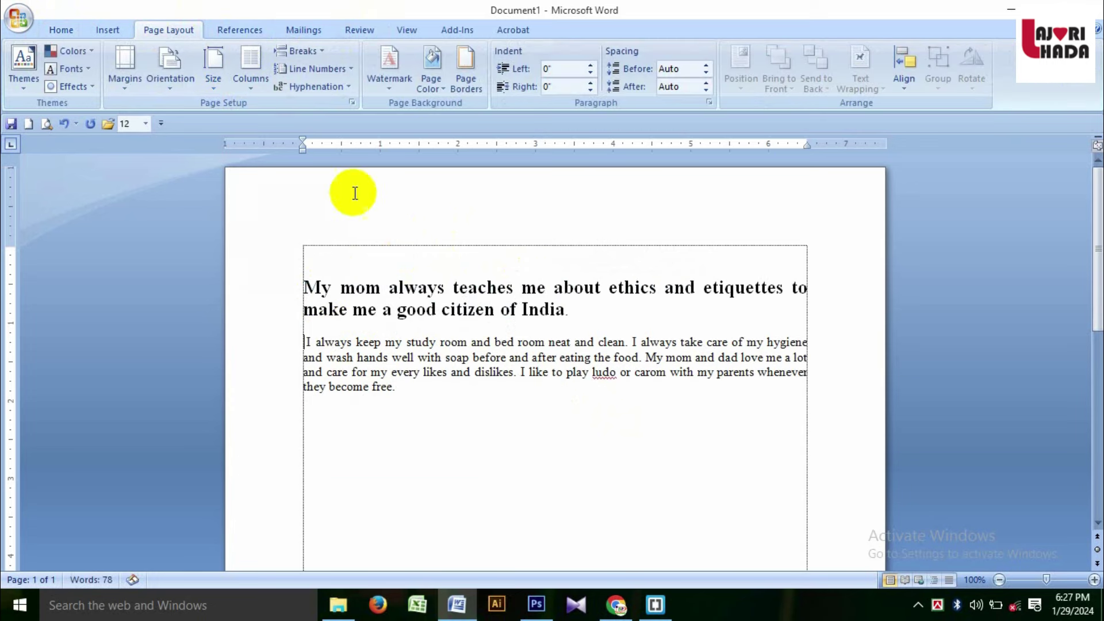
Delete the stray space at the start of the body paragraph.
mouse_move(571, 311)
mouse_down()
mouse_move(473, 313)
mouse_move(295, 276)
mouse_up()
click(318, 320)
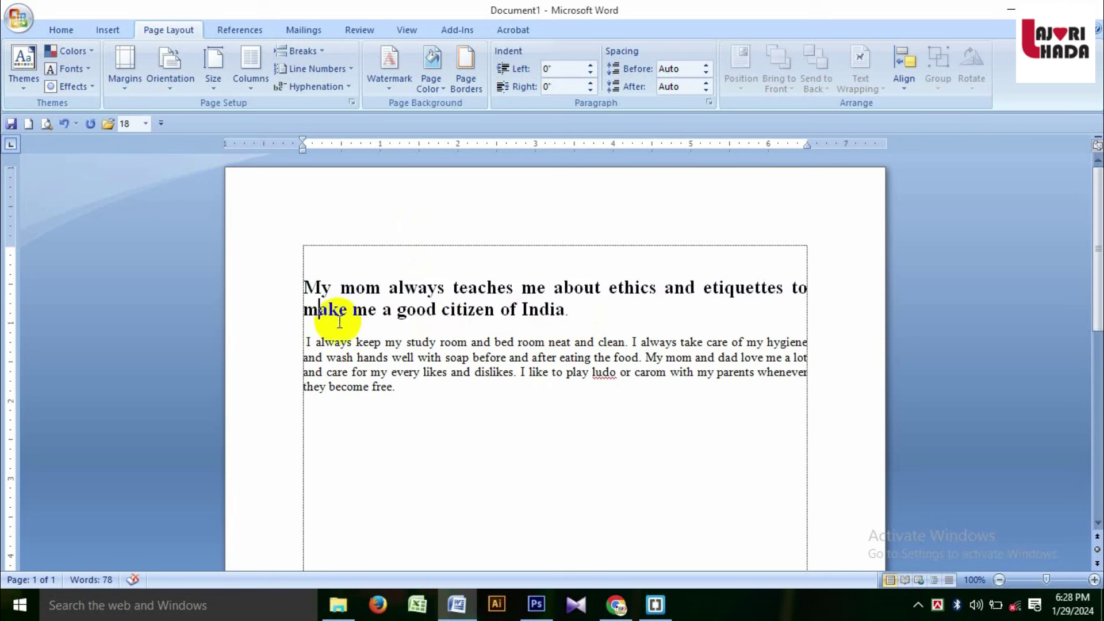
click(599, 312)
click(314, 343)
key(Left)
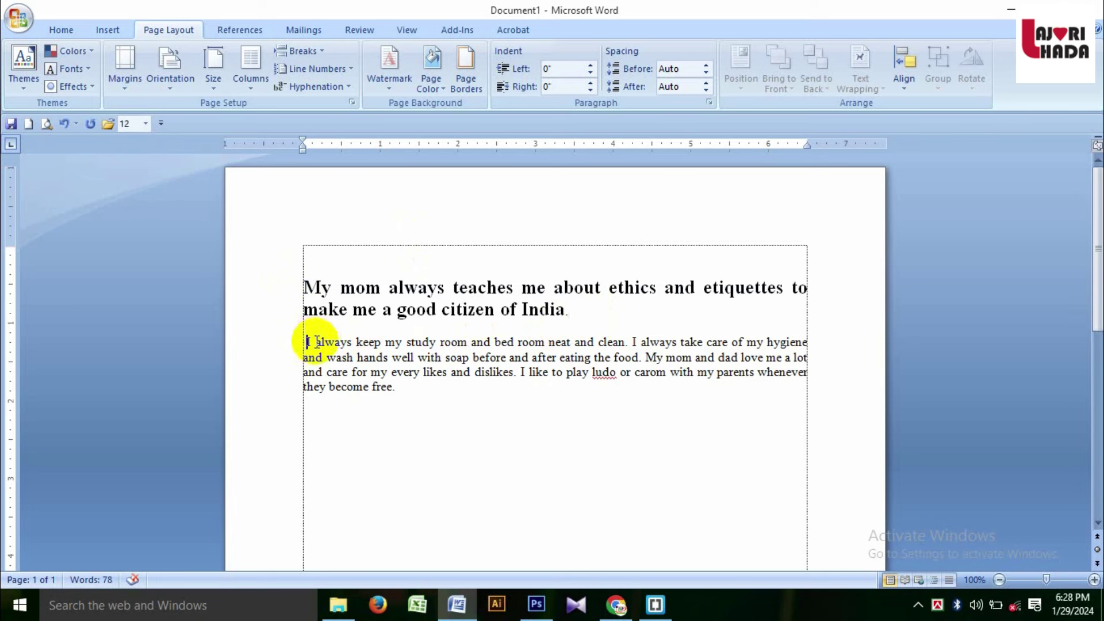
key(BackSpace)
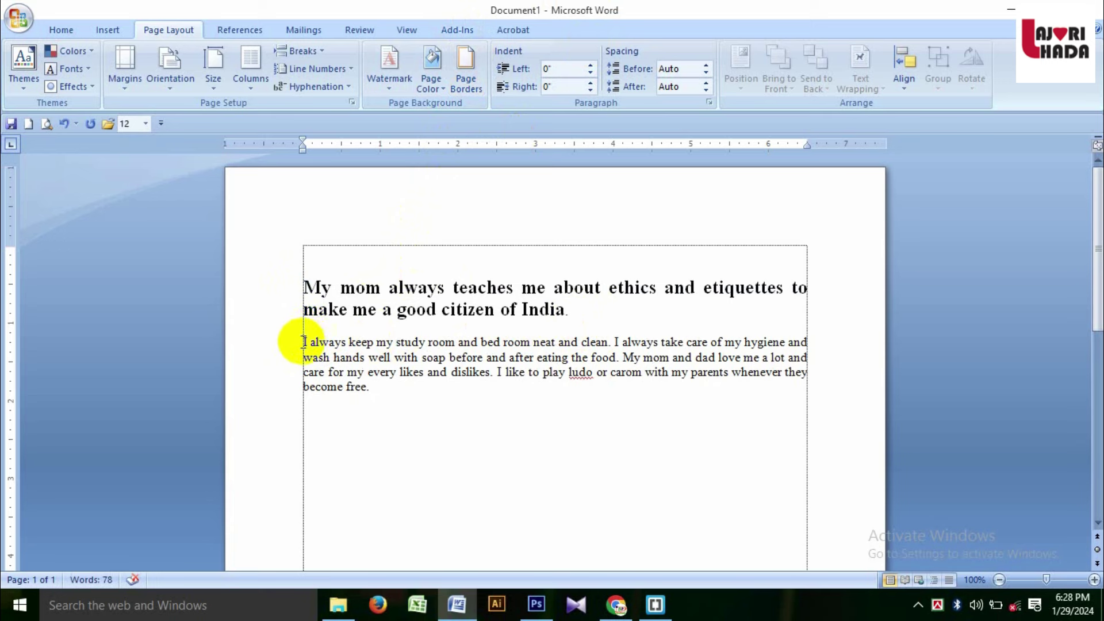
Set a Two-column layout applied to 'This point forward' from the start of the body paragraph.
click(250, 68)
click(268, 288)
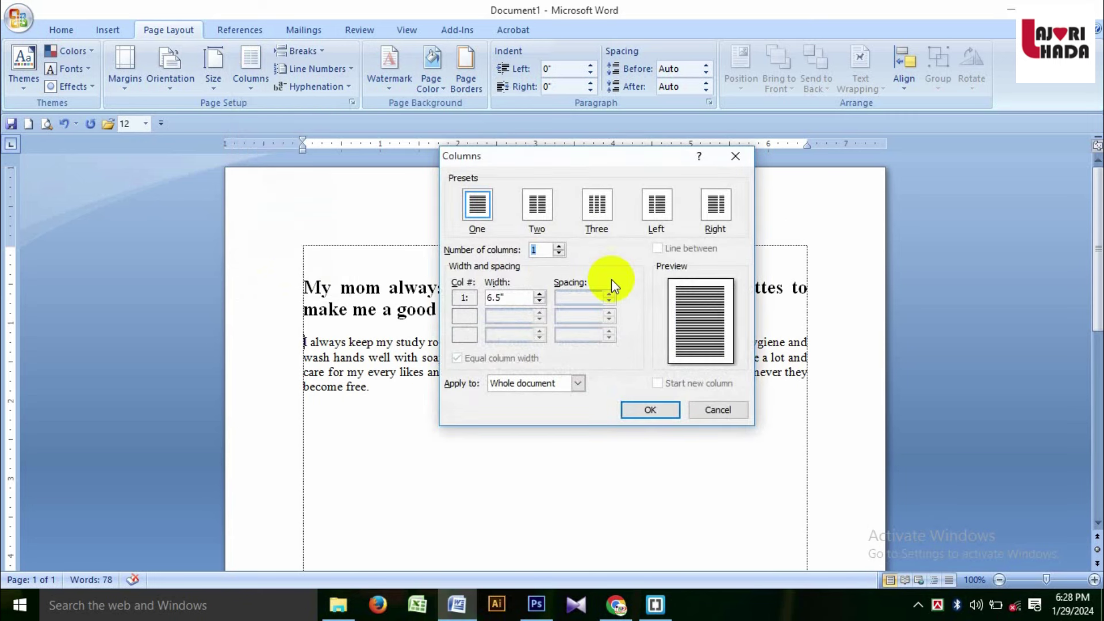
click(546, 388)
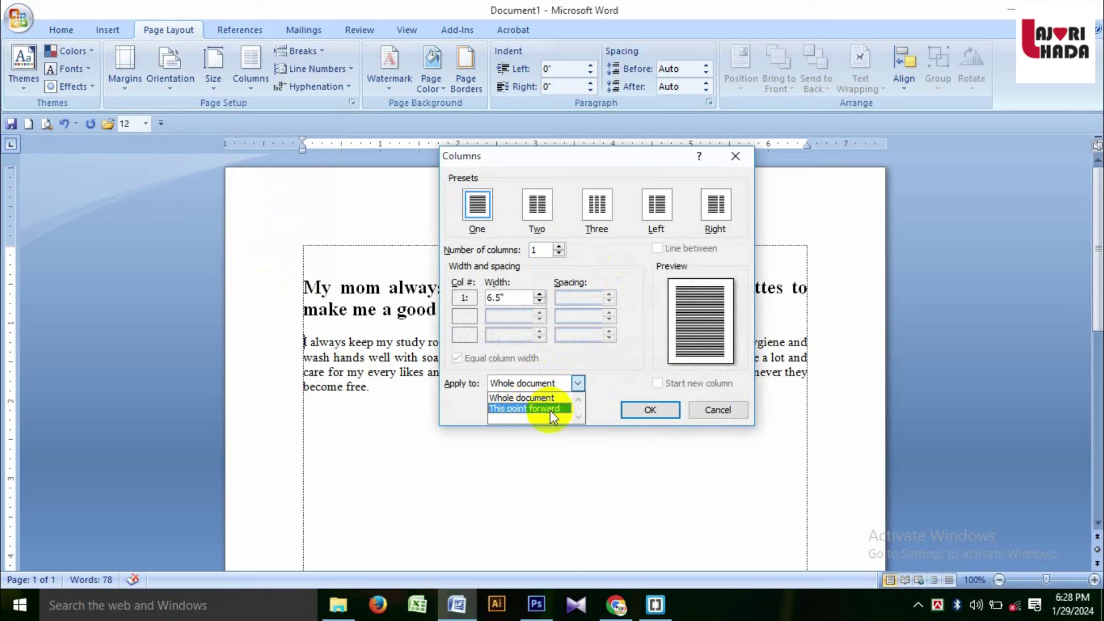
click(538, 225)
click(538, 205)
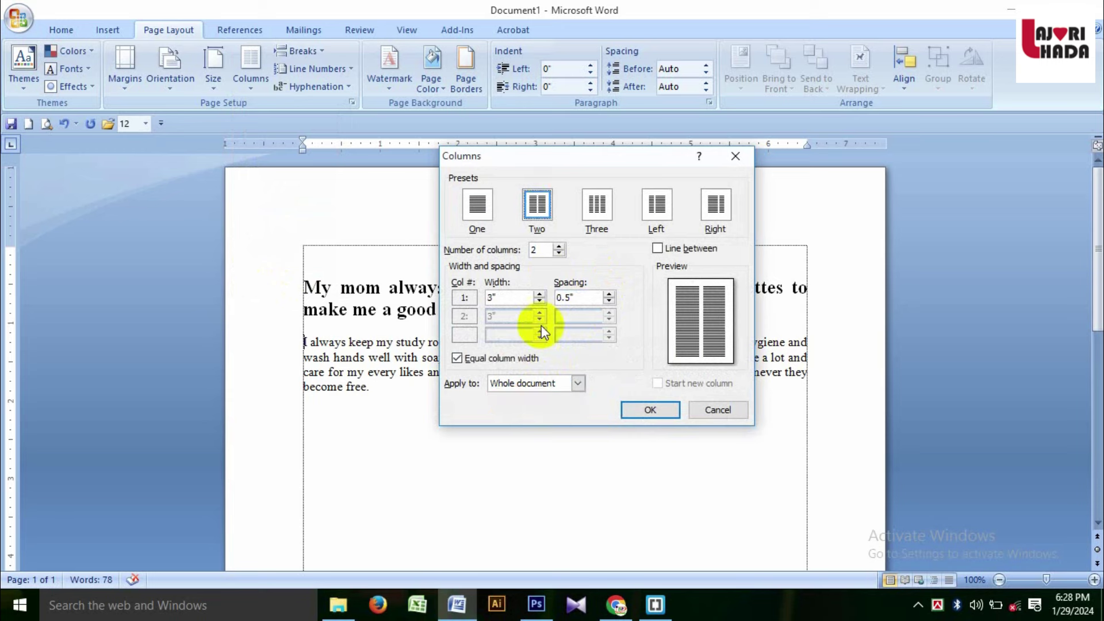
click(535, 383)
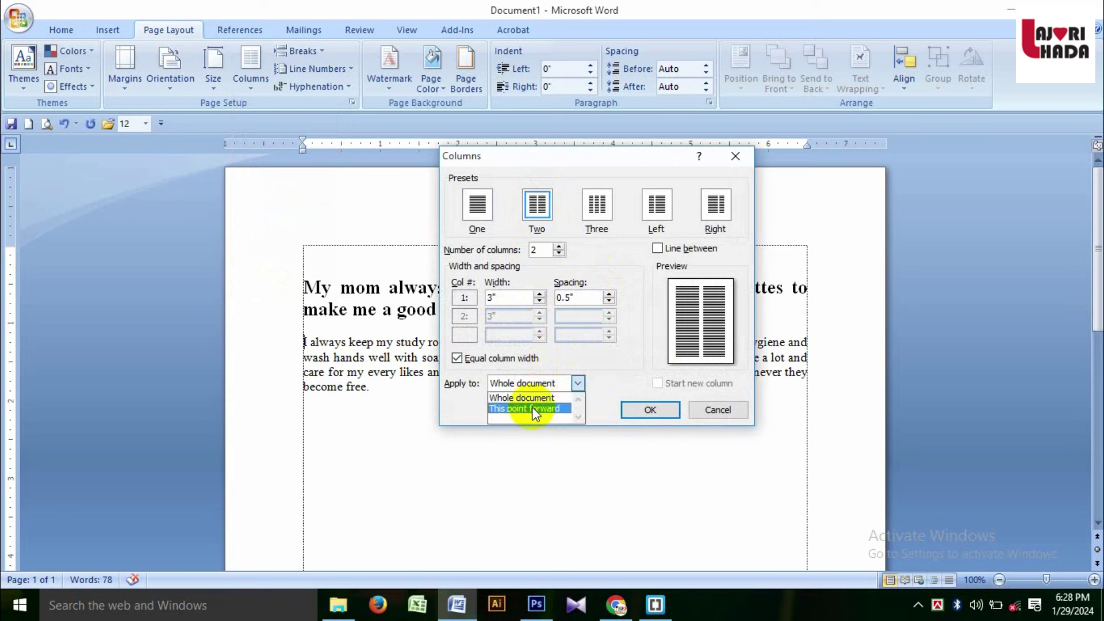
click(534, 408)
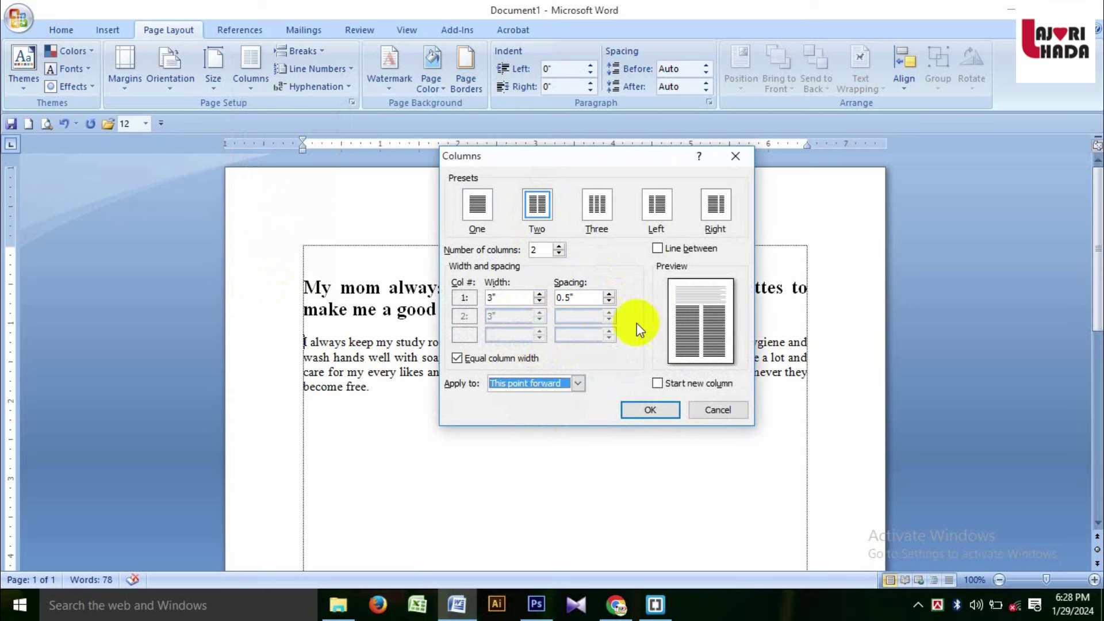
click(640, 409)
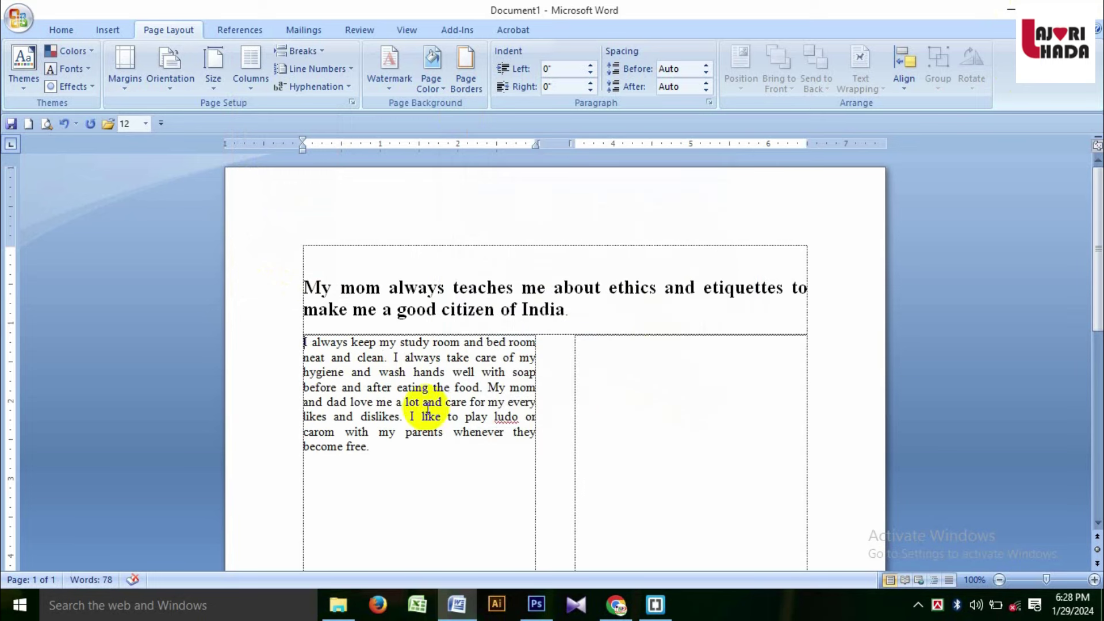
Select the bold heading and centre it on the page from the Home tab.
click(391, 454)
ctrl+scroll(391, 454, down, 2)
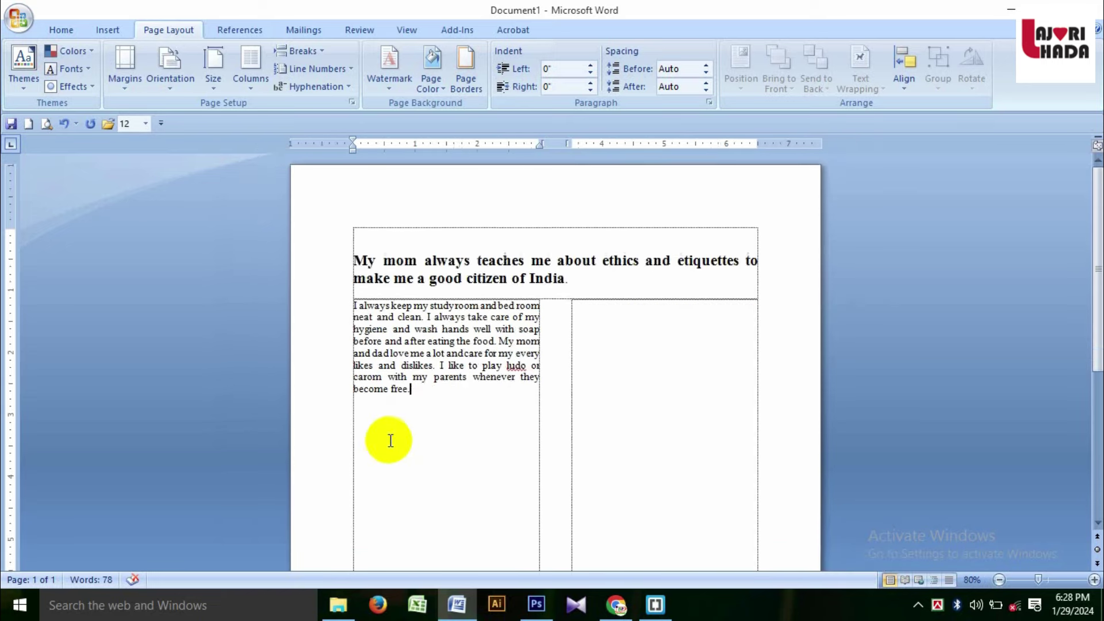
ctrl+scroll(451, 354, up, 2)
click(601, 310)
shift+click(310, 286)
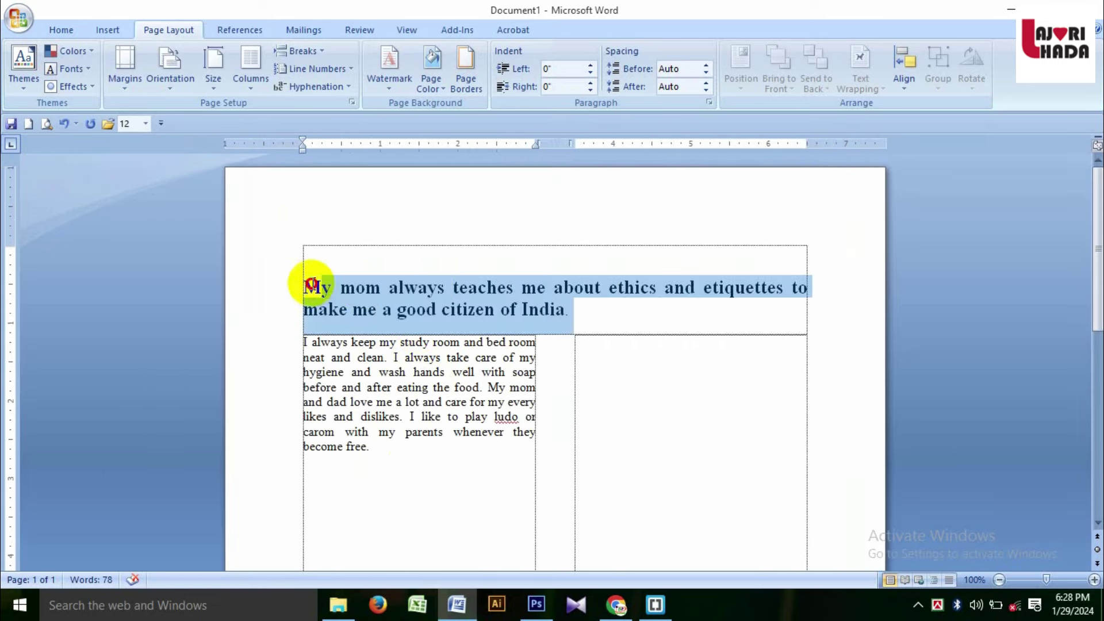
click(61, 29)
click(374, 81)
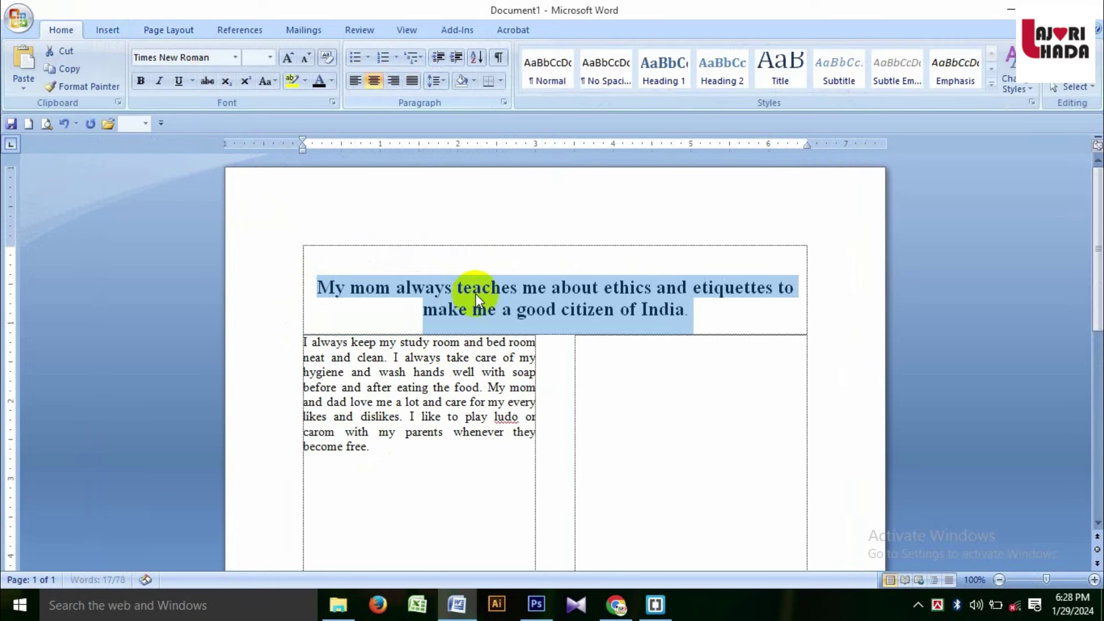
Select the body text in the left column below the centred heading.
click(467, 288)
ctrl+scroll(487, 297, down, 3)
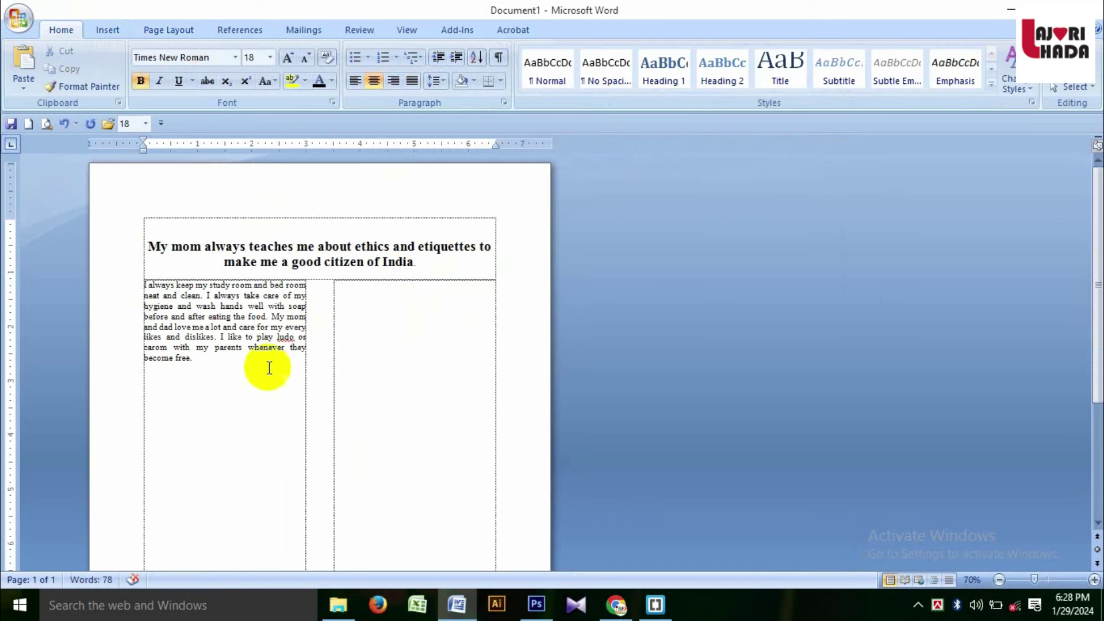
mouse_move(234, 360)
mouse_down()
mouse_move(156, 314)
mouse_move(152, 295)
mouse_up()
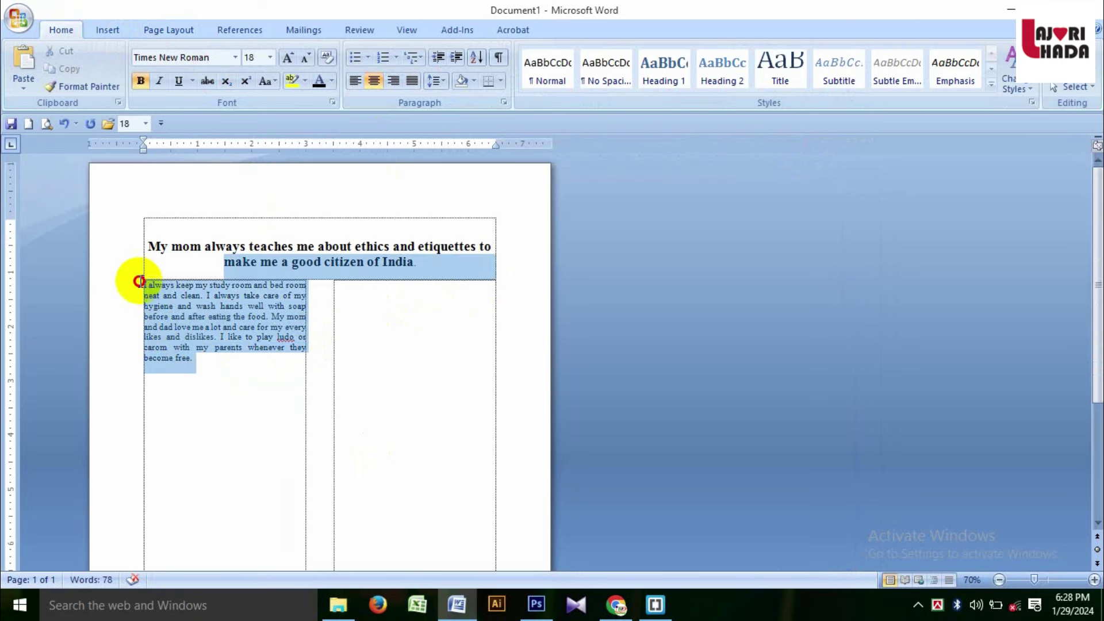